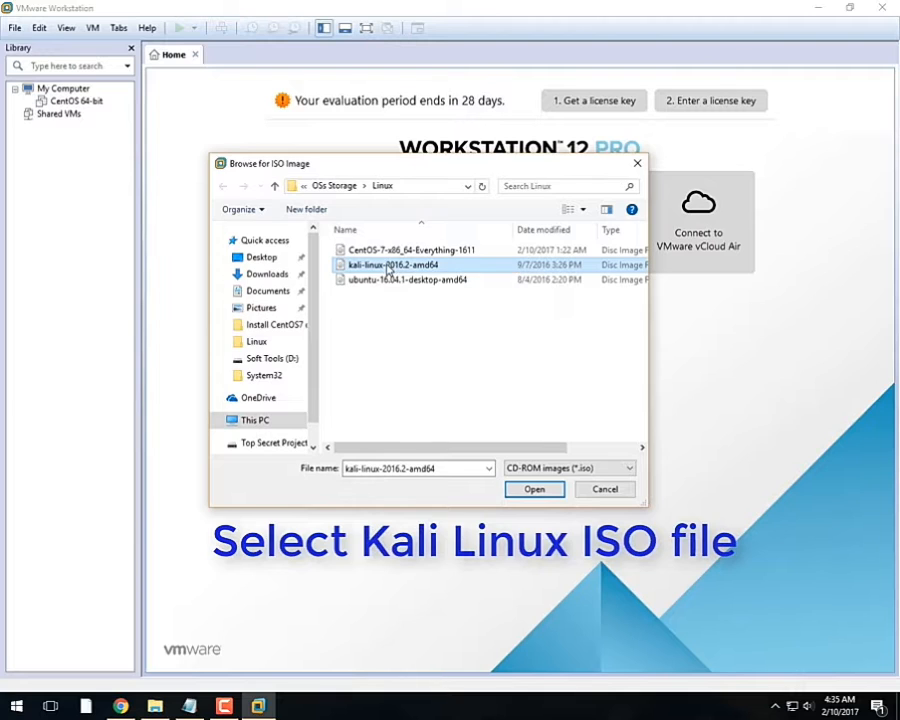
Step: Use the kali-linux-2016.2-amd64 ISO as the install disc and choose Linux version Ubuntu 64-bit
double_click(388, 266)
click(507, 474)
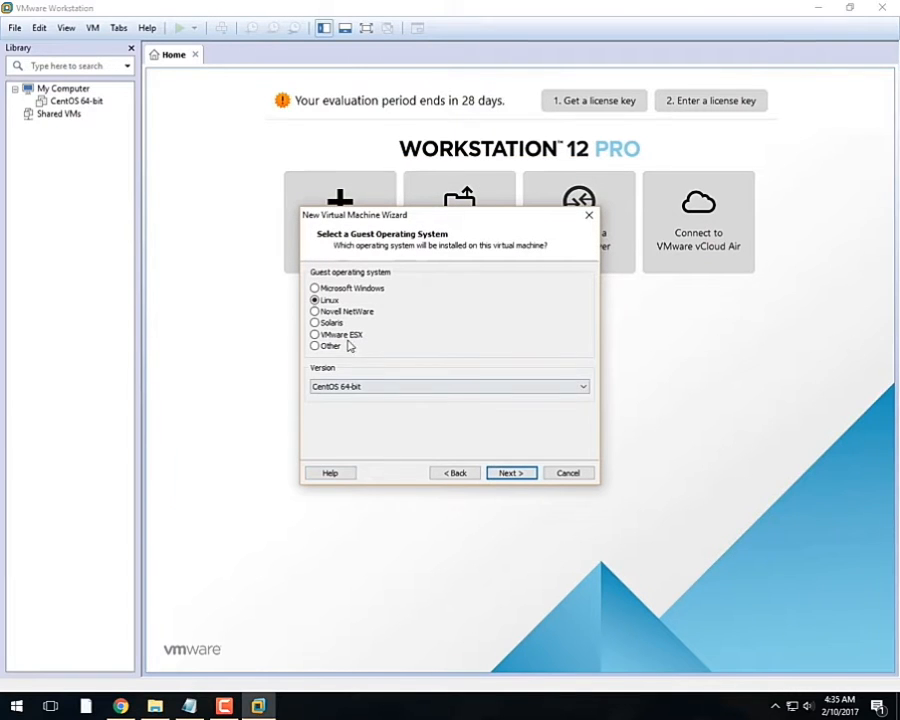
click(385, 388)
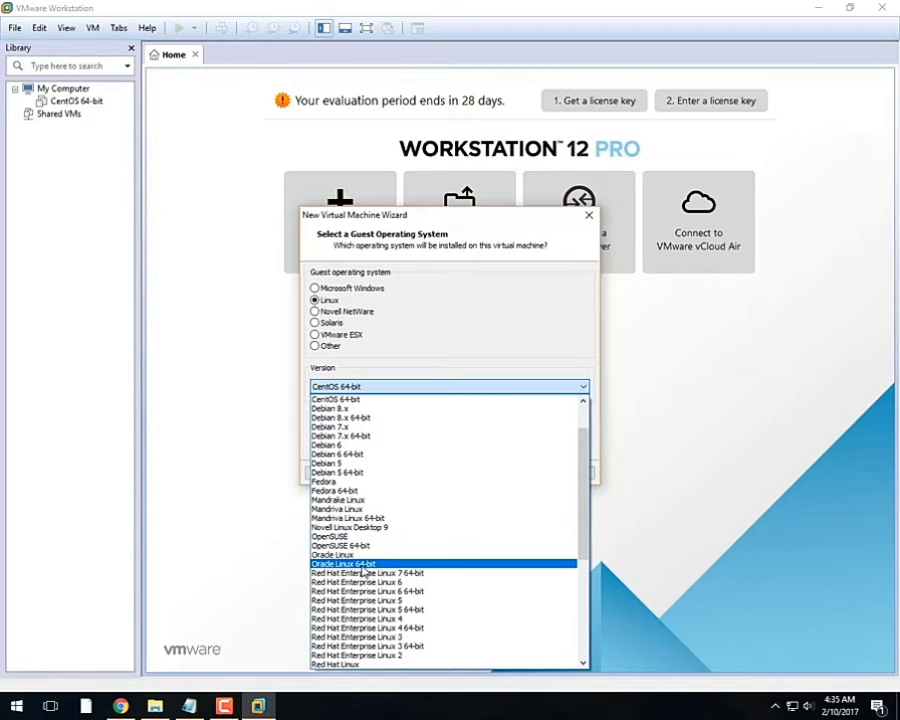
scroll(355, 562, down, 1)
scroll(355, 562, down, 5)
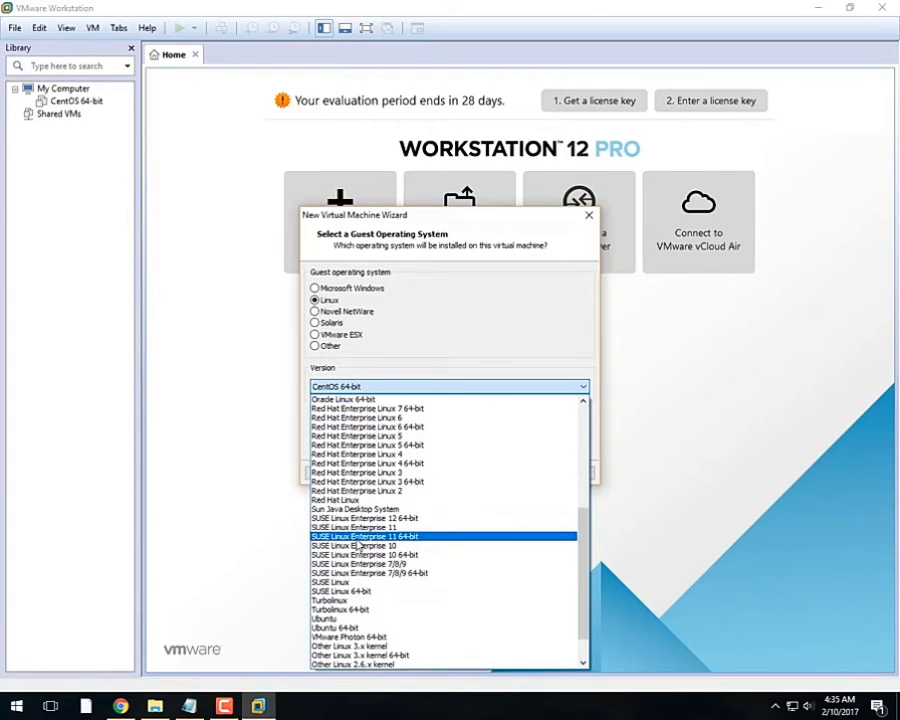
click(350, 627)
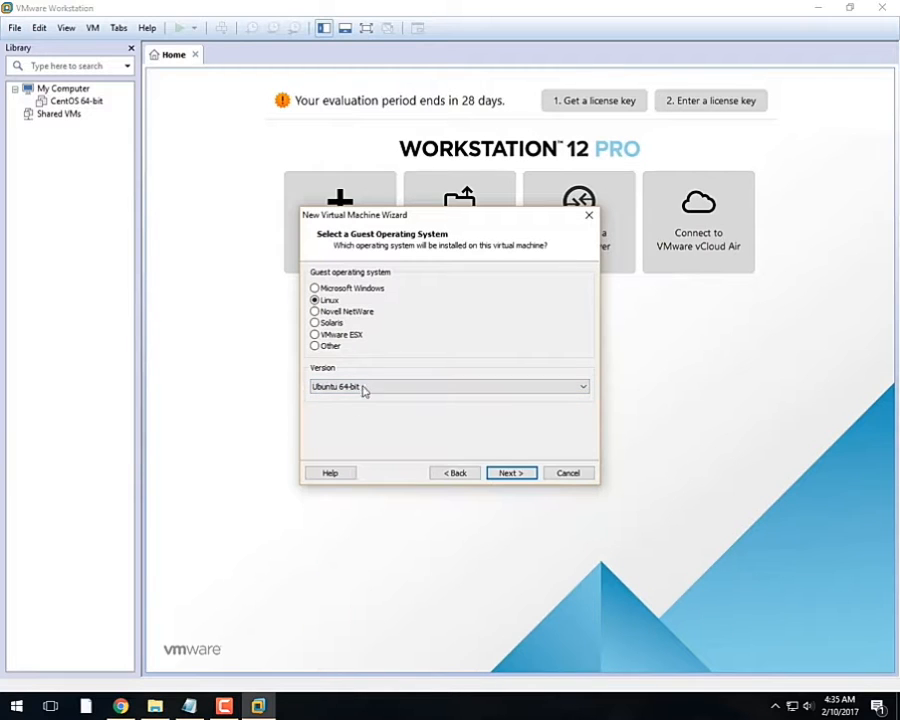
Step: Name the VM 'Kali Linux OS' and set its location to F:\VPC Storage\Kali Linux OS
click(512, 474)
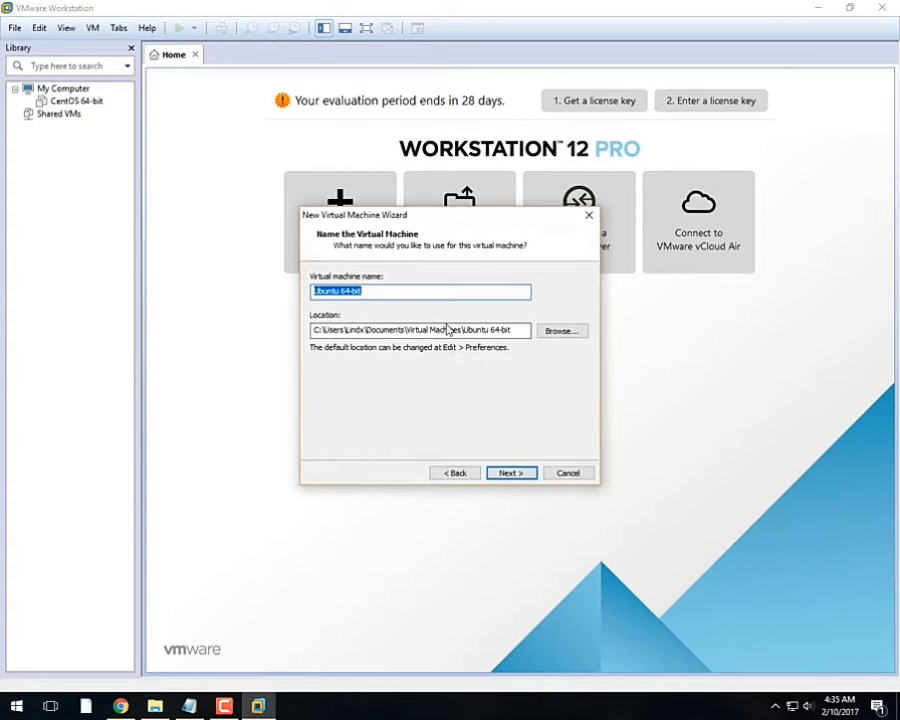
text(Kali Li)
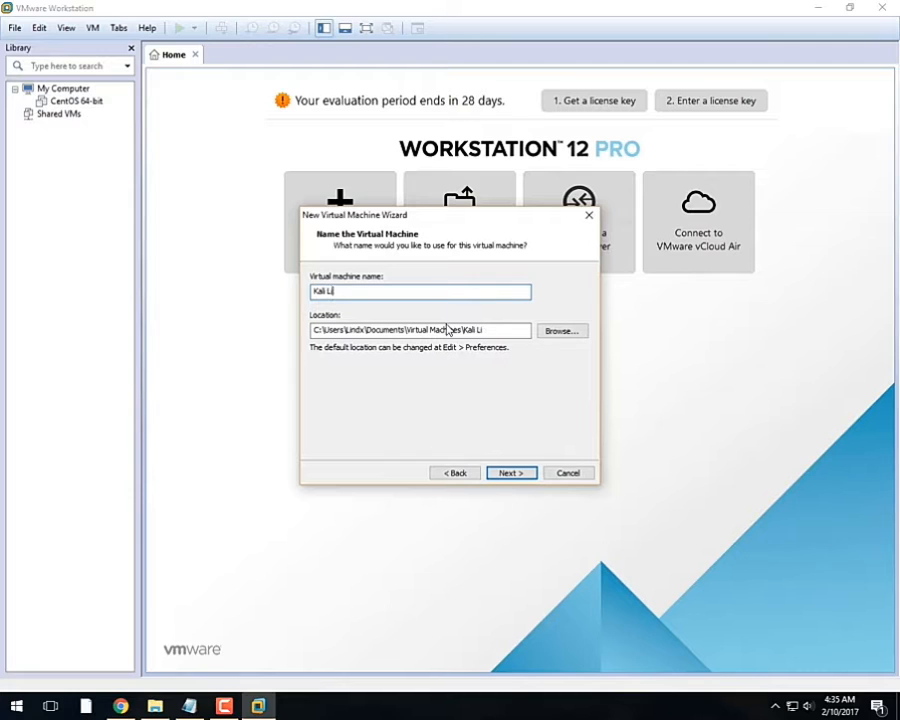
text(nux OS)
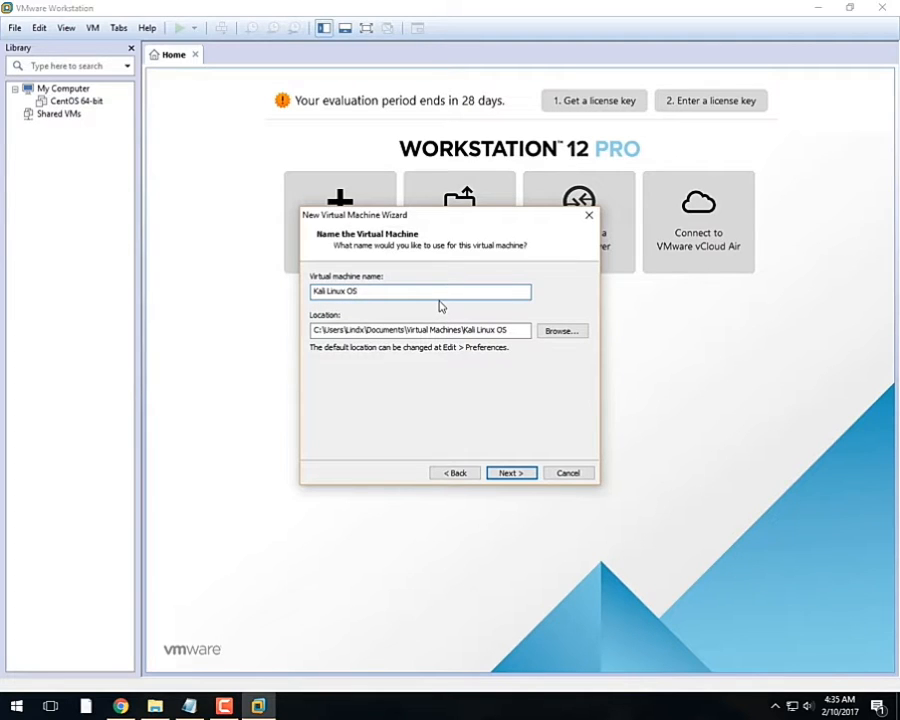
click(560, 334)
scroll(430, 380, down, 3)
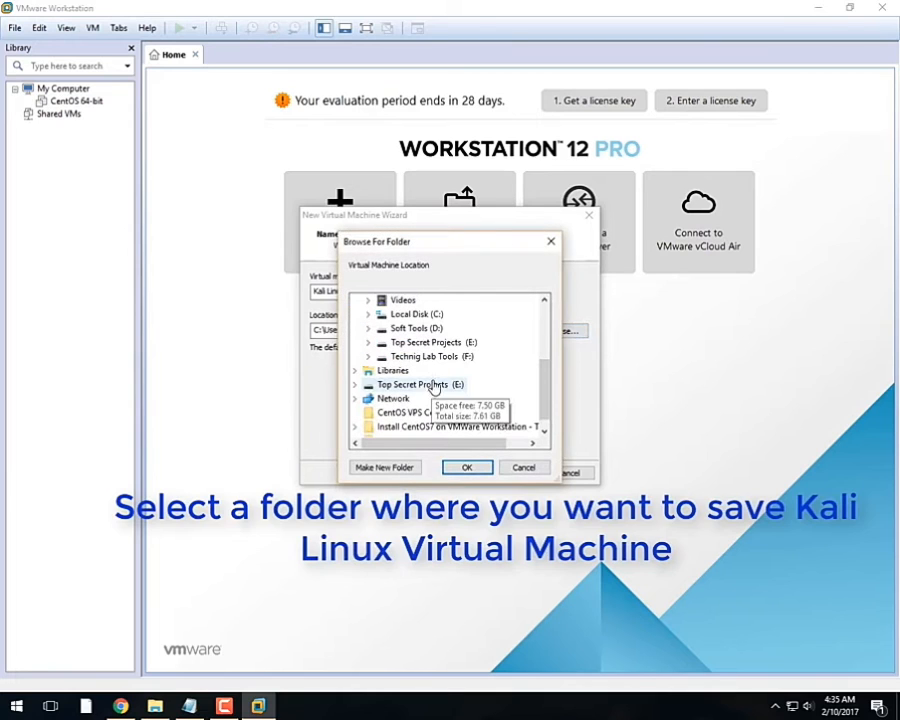
click(432, 357)
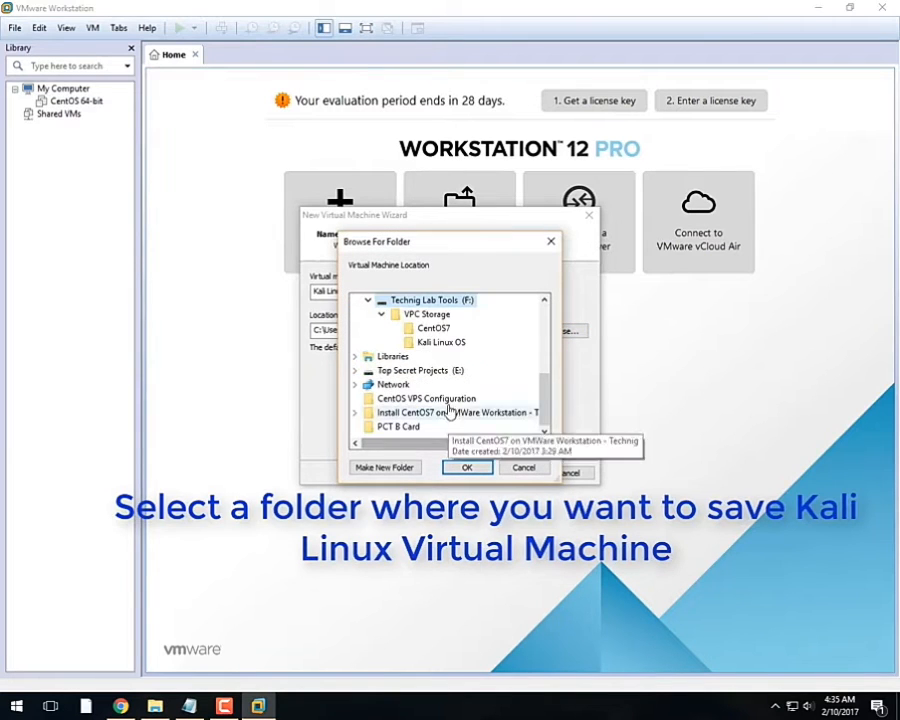
click(474, 470)
Step: Store the 20 GB virtual disk as a single file
click(511, 473)
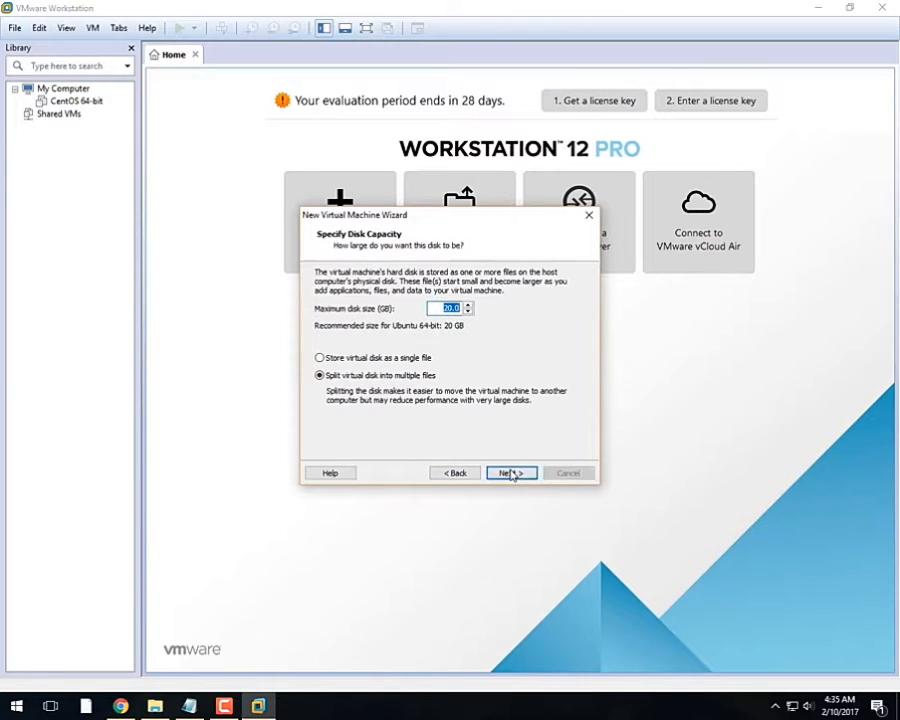
click(414, 359)
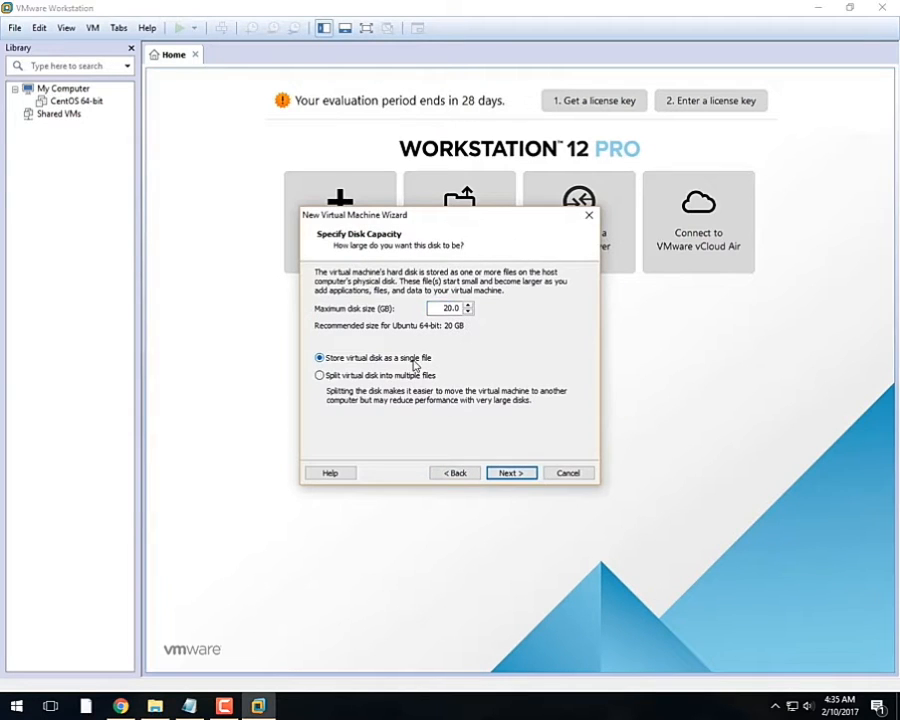
click(515, 472)
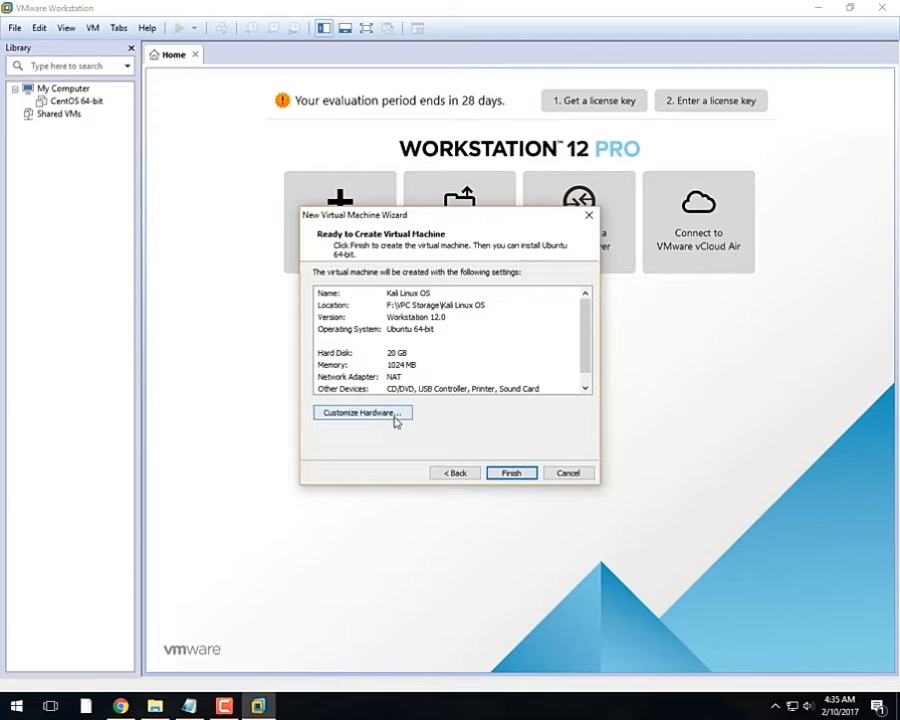
Step: Review the processor, CD/DVD, network, USB, sound and printer hardware, then finish the wizard
click(398, 418)
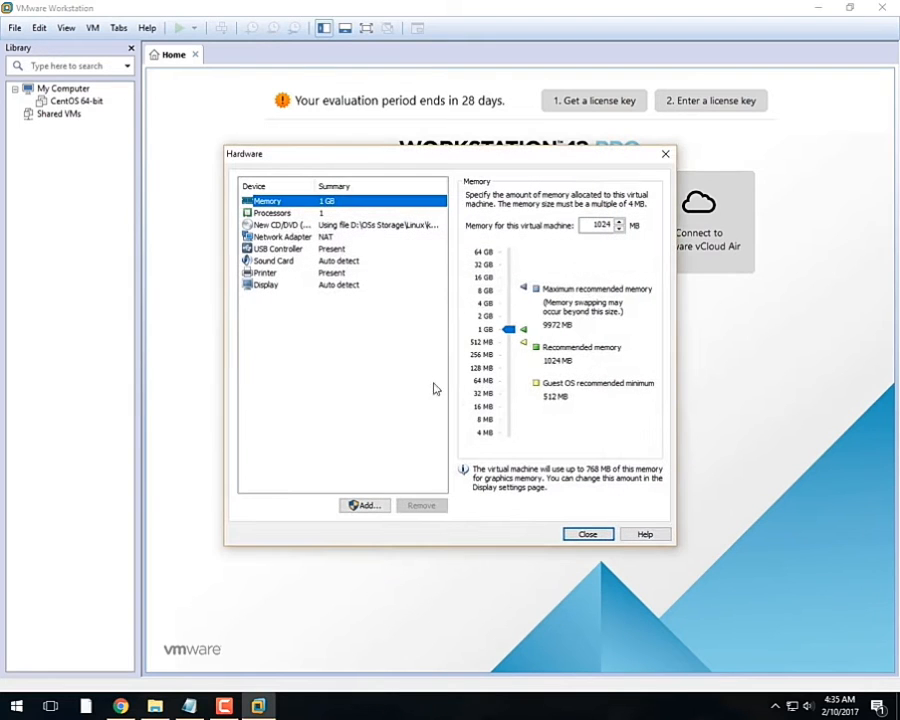
click(328, 213)
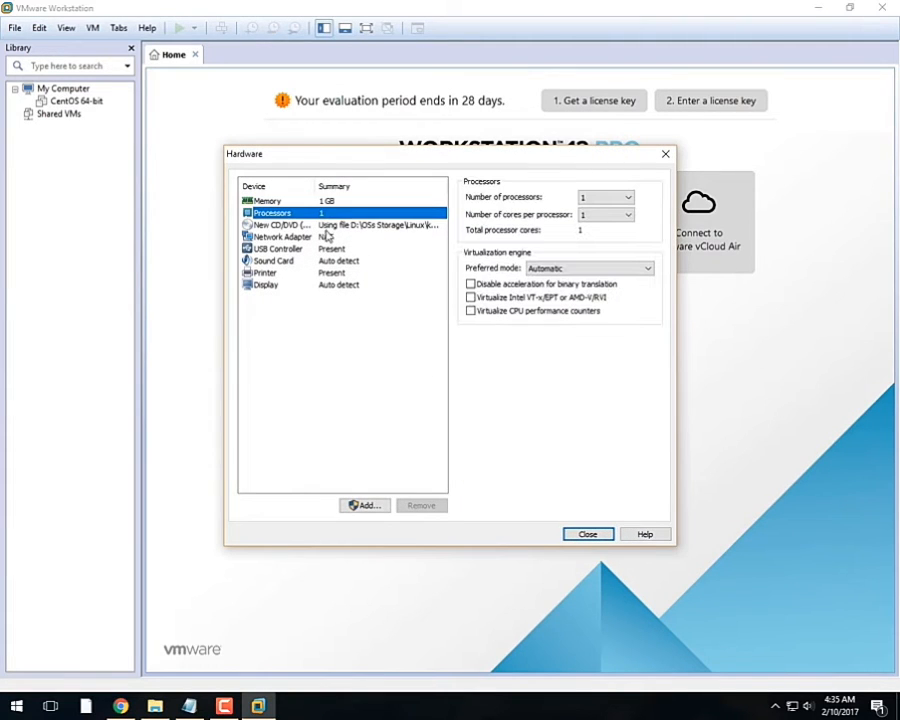
click(327, 225)
click(327, 236)
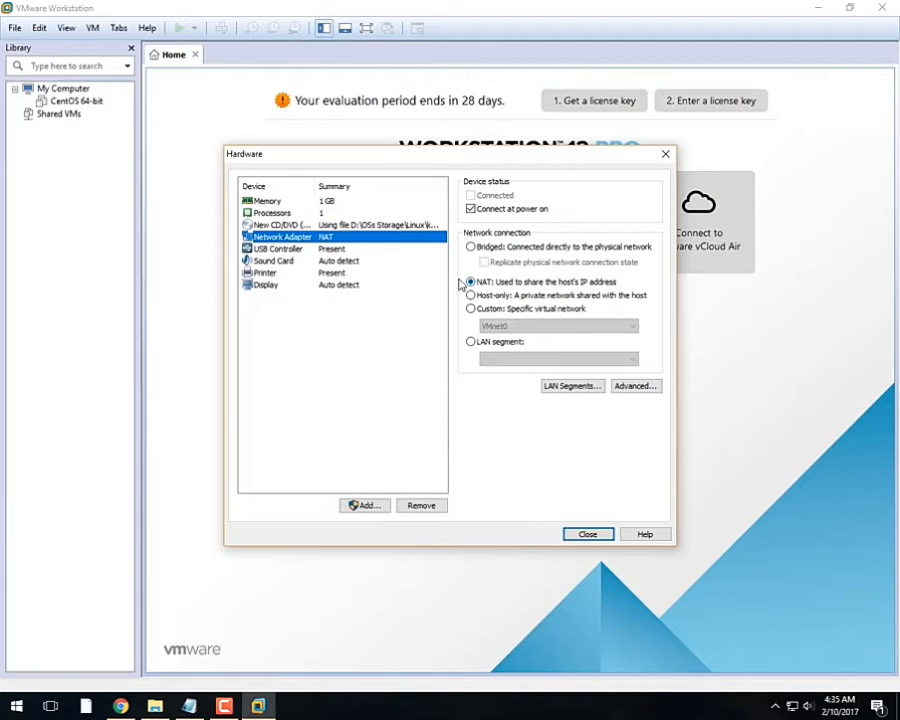
click(338, 249)
click(339, 261)
click(341, 273)
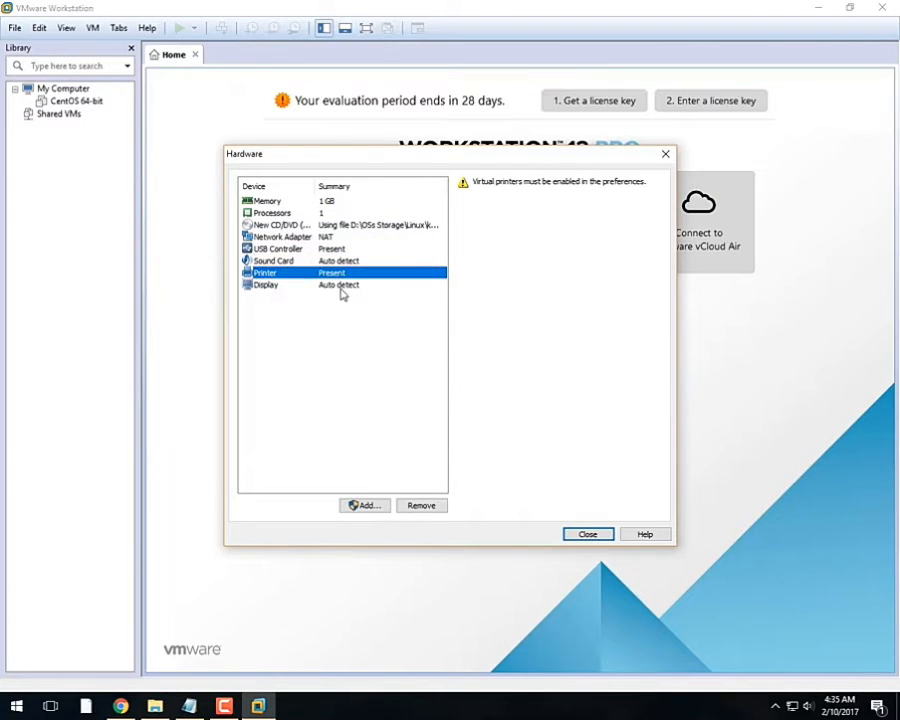
click(585, 534)
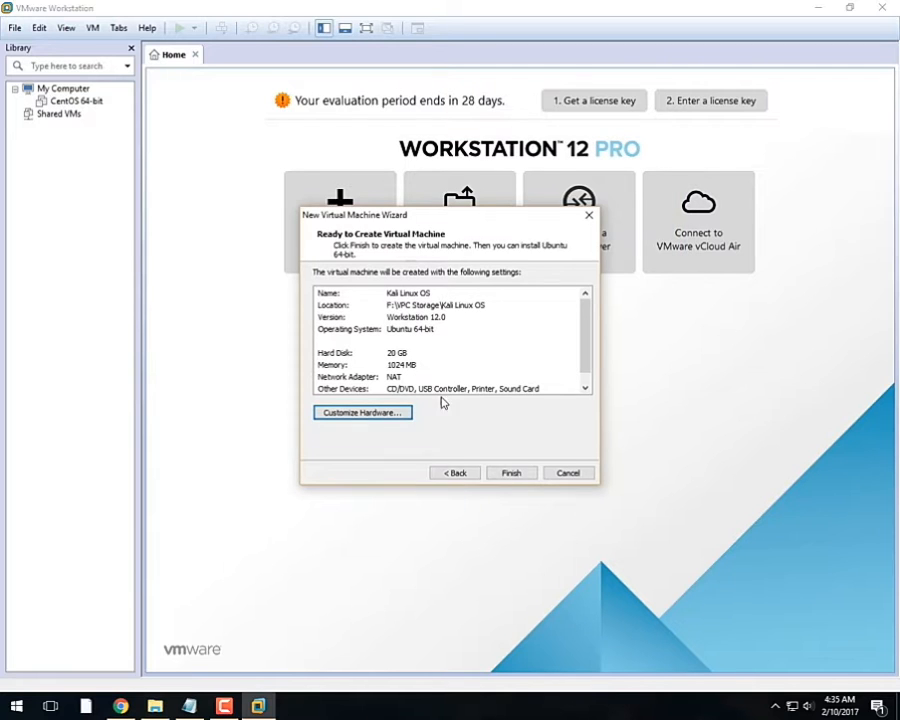
click(511, 472)
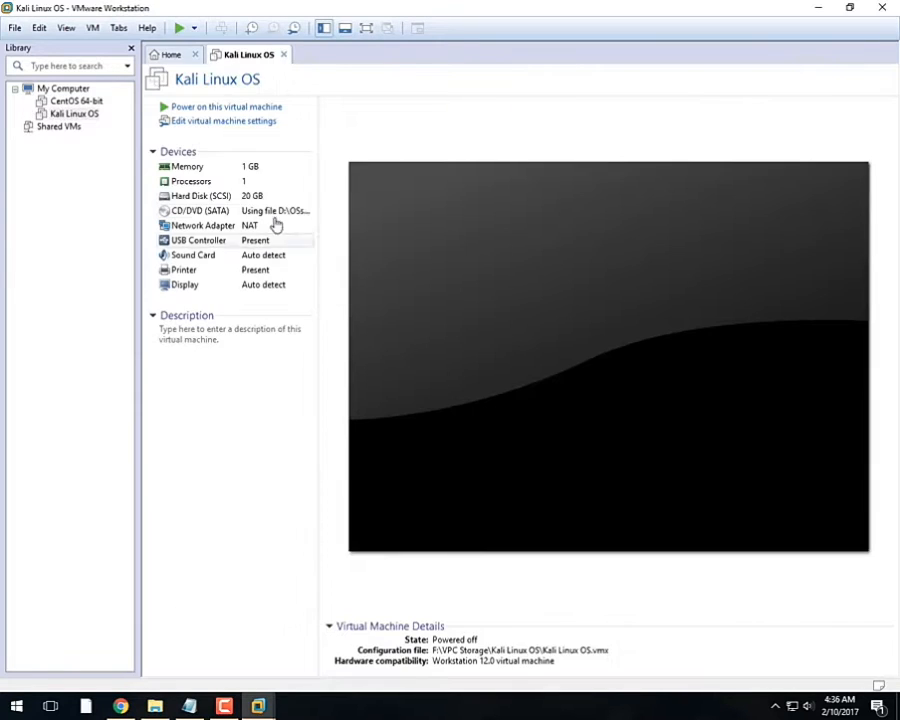
Step: Power on Kali Linux OS in full screen and highlight Graphical install in the boot menu
click(234, 107)
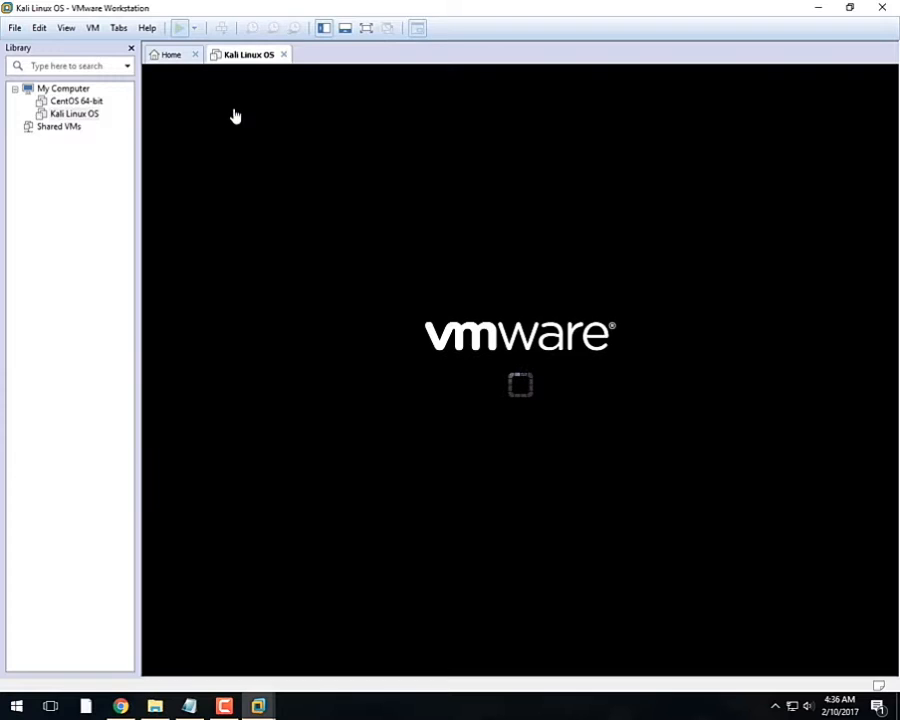
click(367, 30)
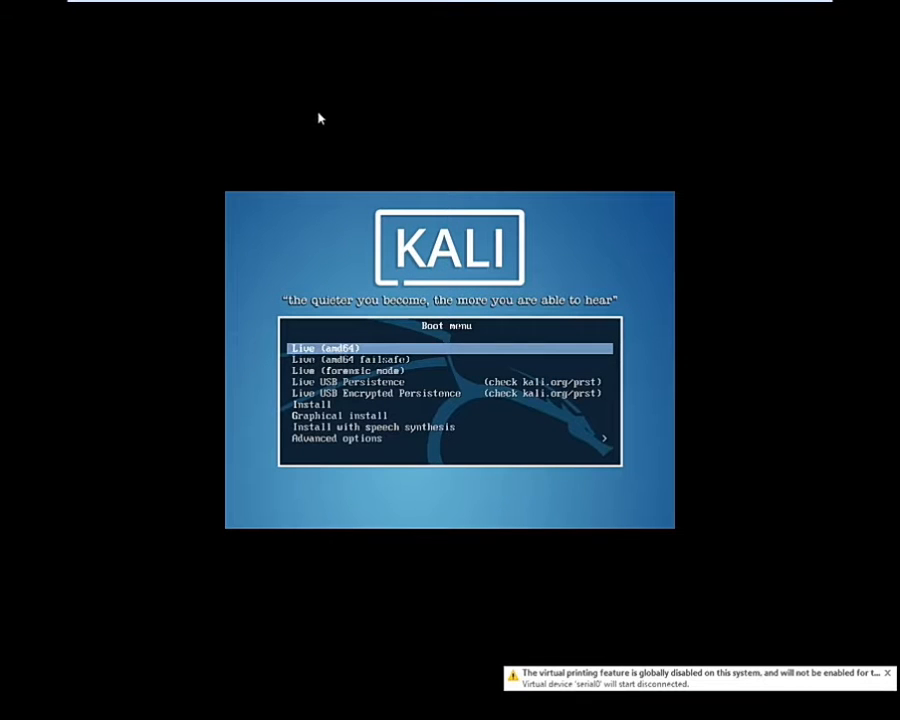
click(502, 191)
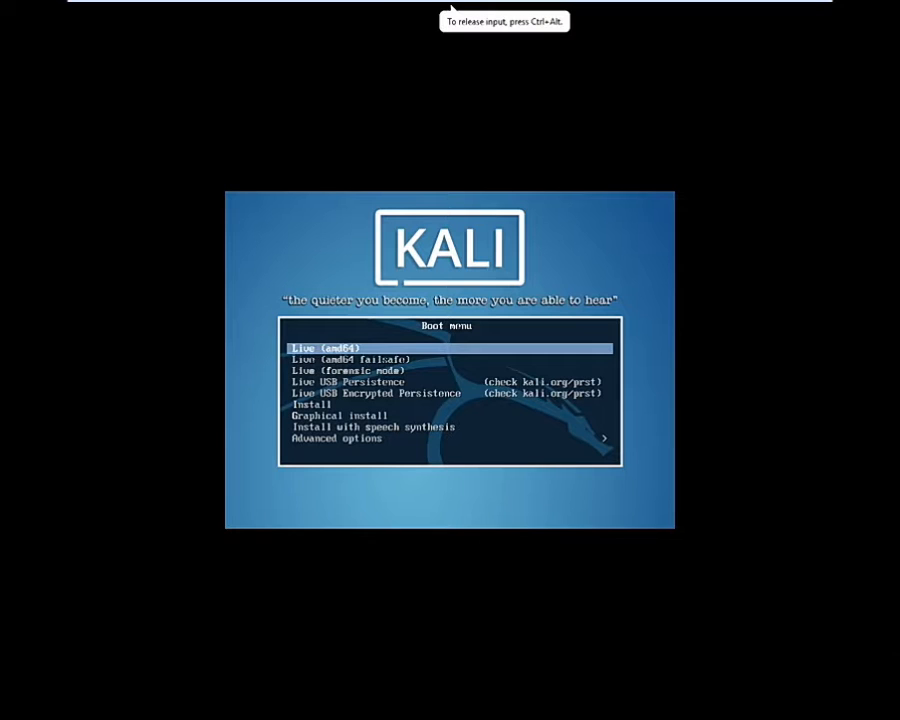
key(Down)
key(Down)
key(Down)
key(Down)
key(Down)
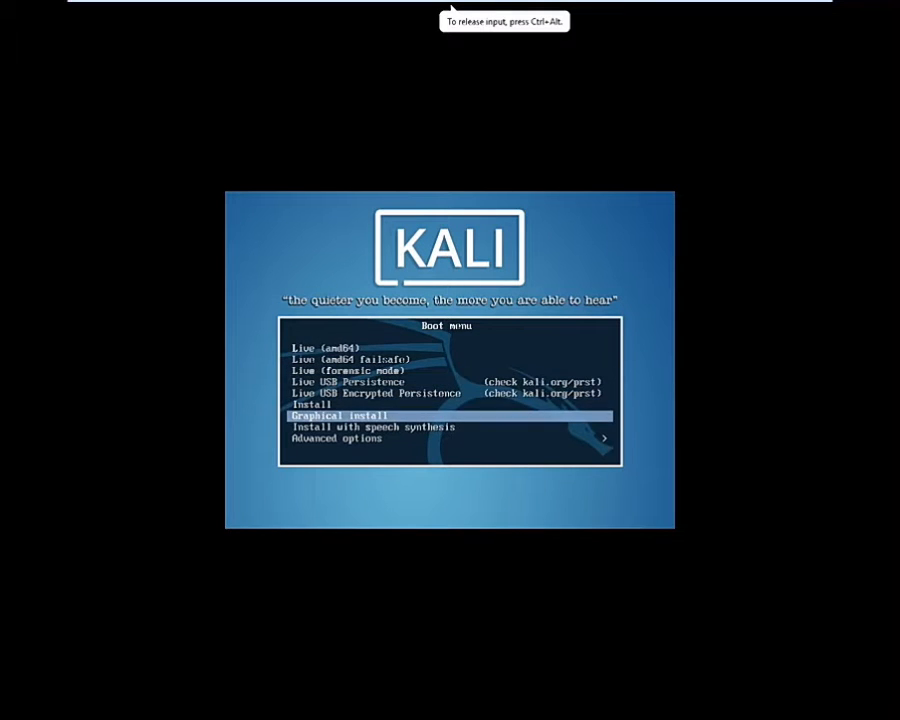
Step: Start Graphical install and accept English, the suggested location and the American English keymap
key(Return)
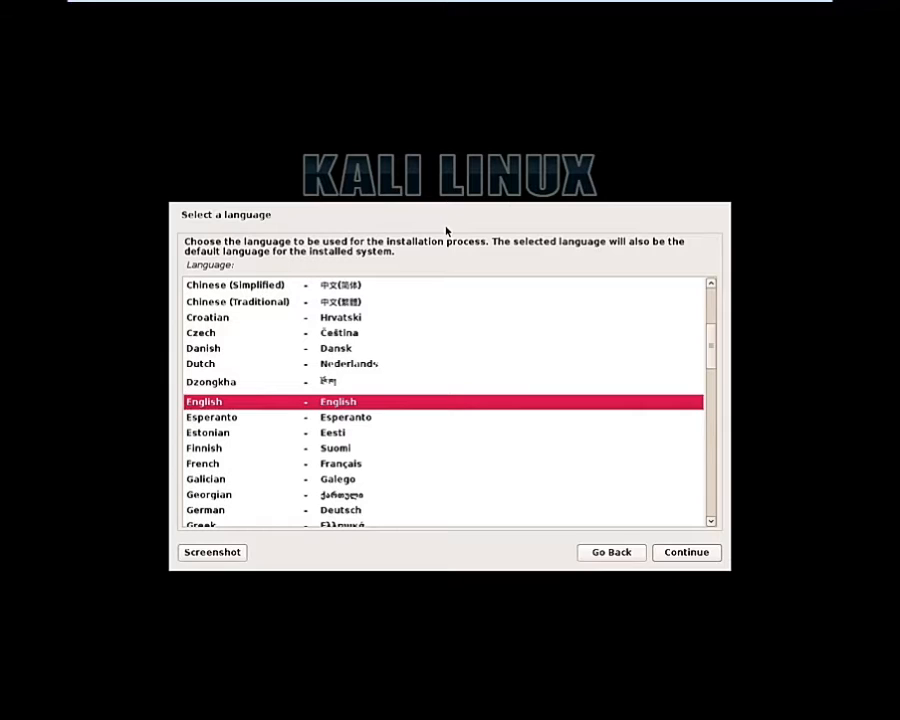
click(671, 557)
click(671, 557)
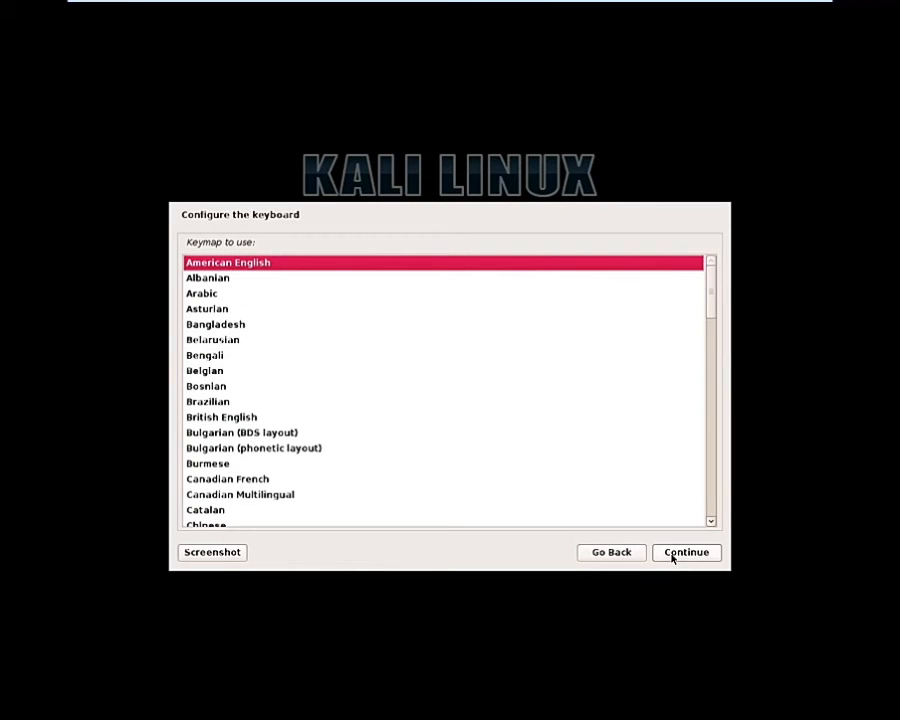
click(671, 557)
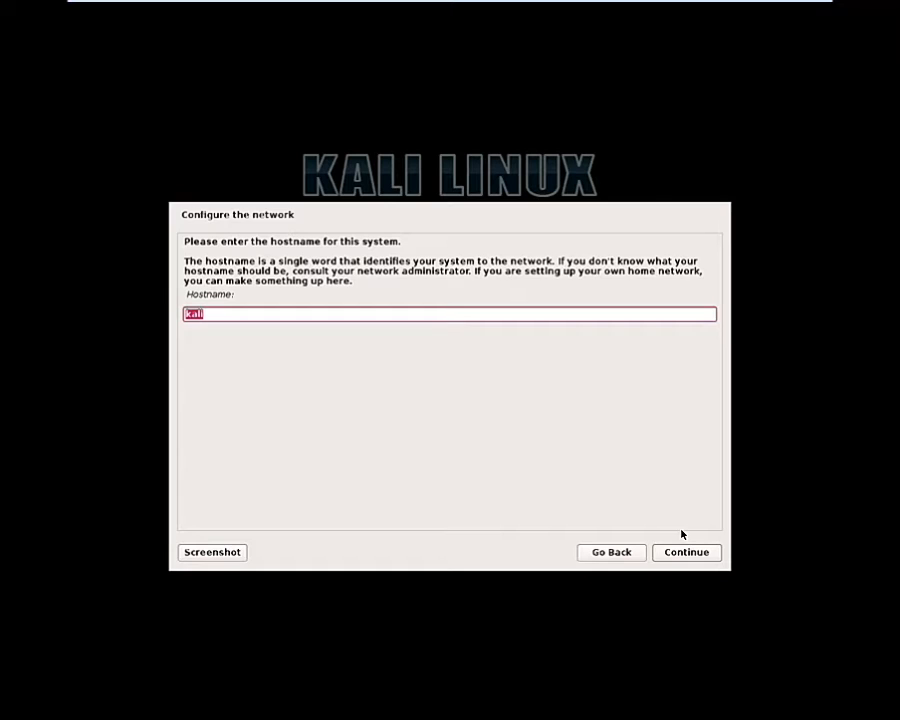
Step: Enter 'TKali' as the hostname and 'Technig' as the domain name
text(TKa)
click(700, 556)
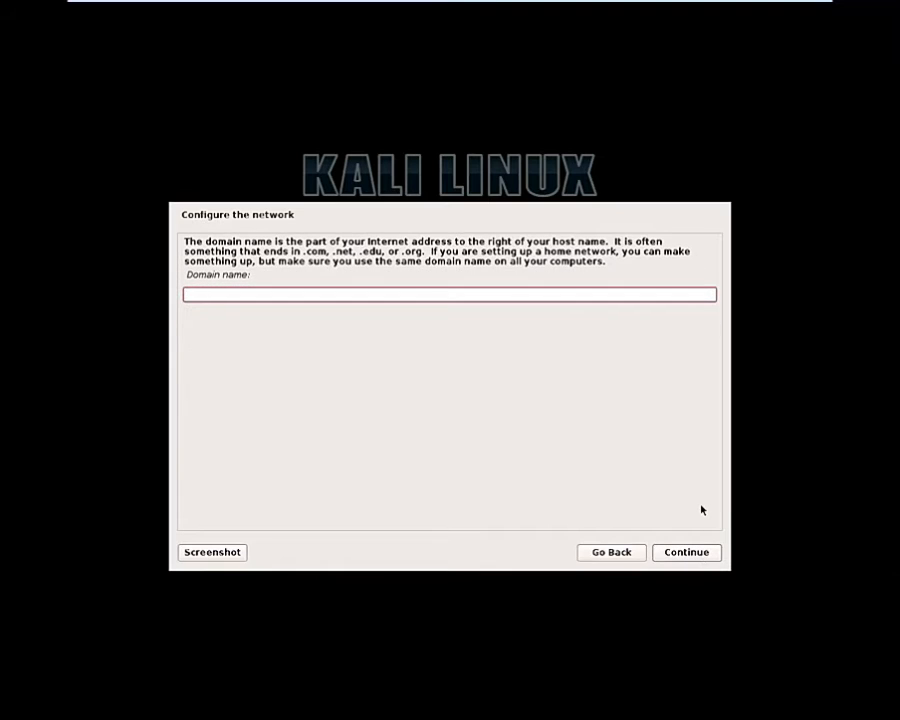
text(Technig)
click(686, 551)
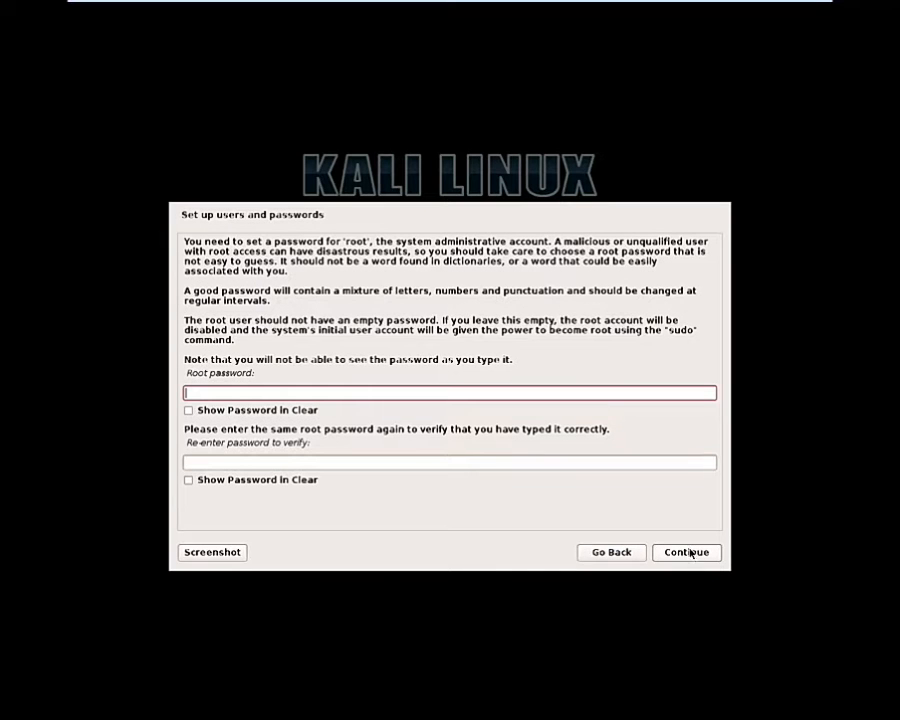
Step: Type the root password, retype it in the verify field, and submit
text(●●●●●●●●)
key(Tab)
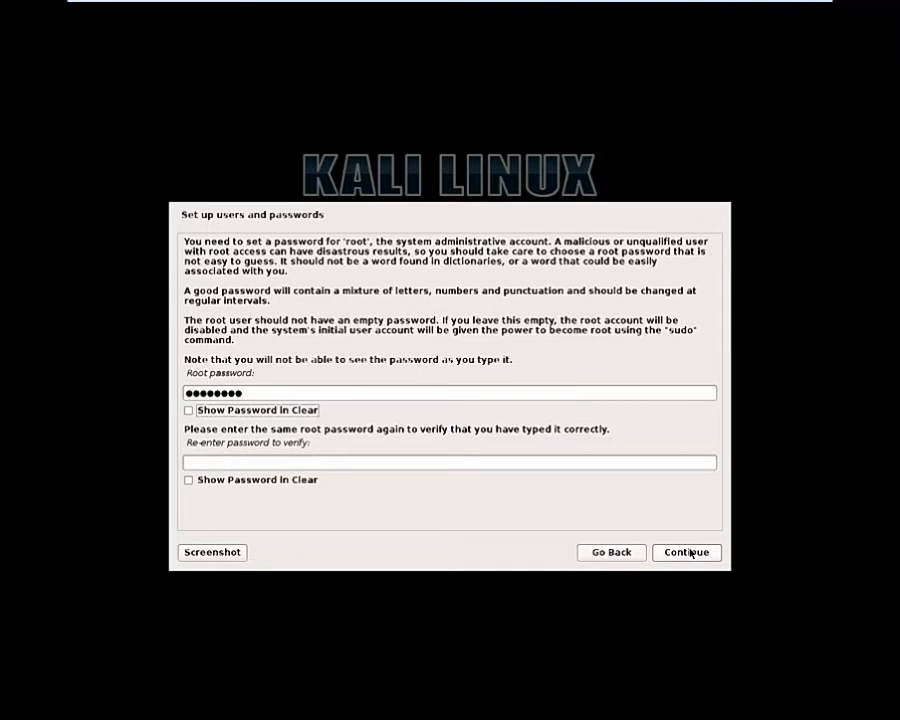
key(Tab)
text(●●●●●●●)
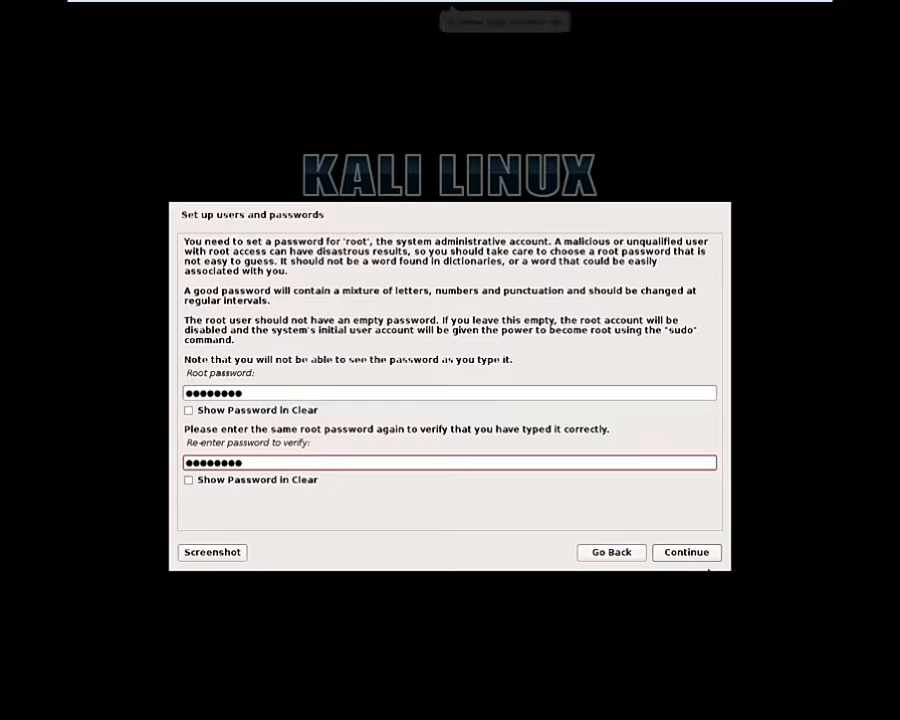
click(697, 558)
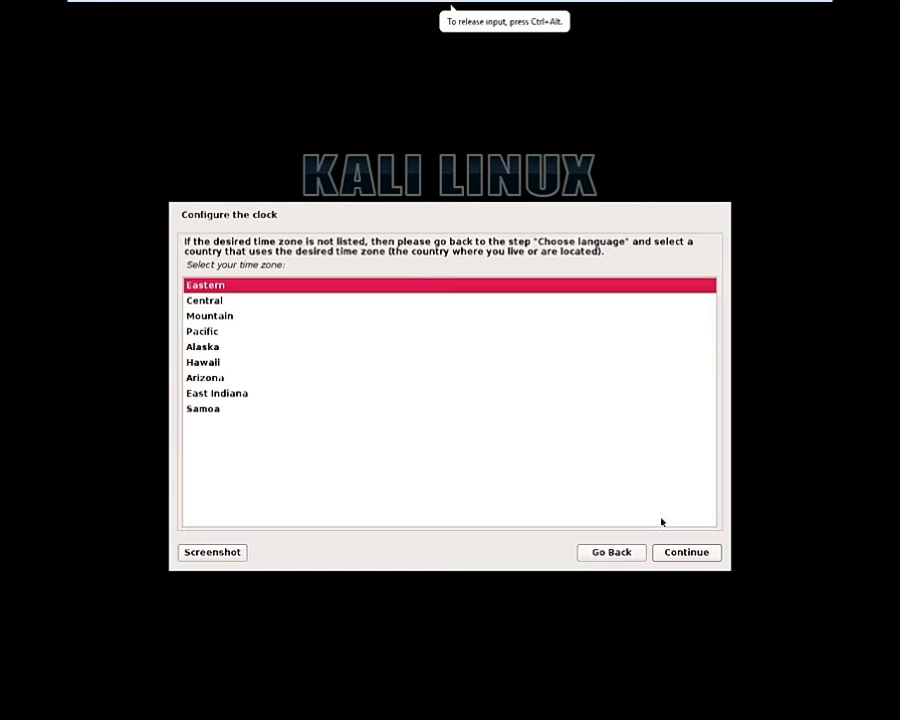
Step: Accept Eastern time zone and guided-partition the 21.5 GB disk with all files in one partition
click(711, 554)
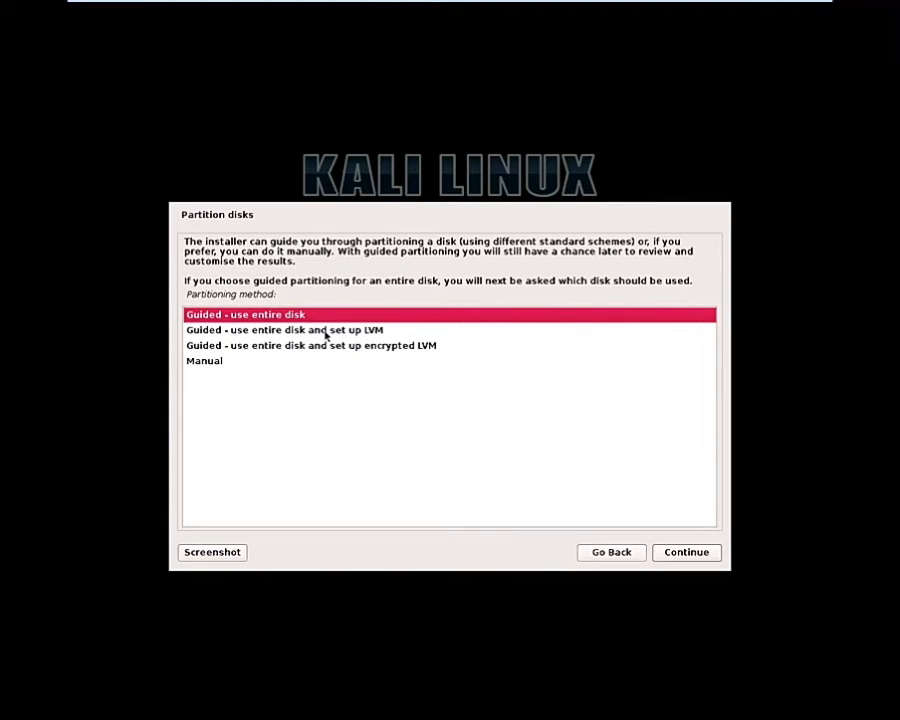
click(686, 553)
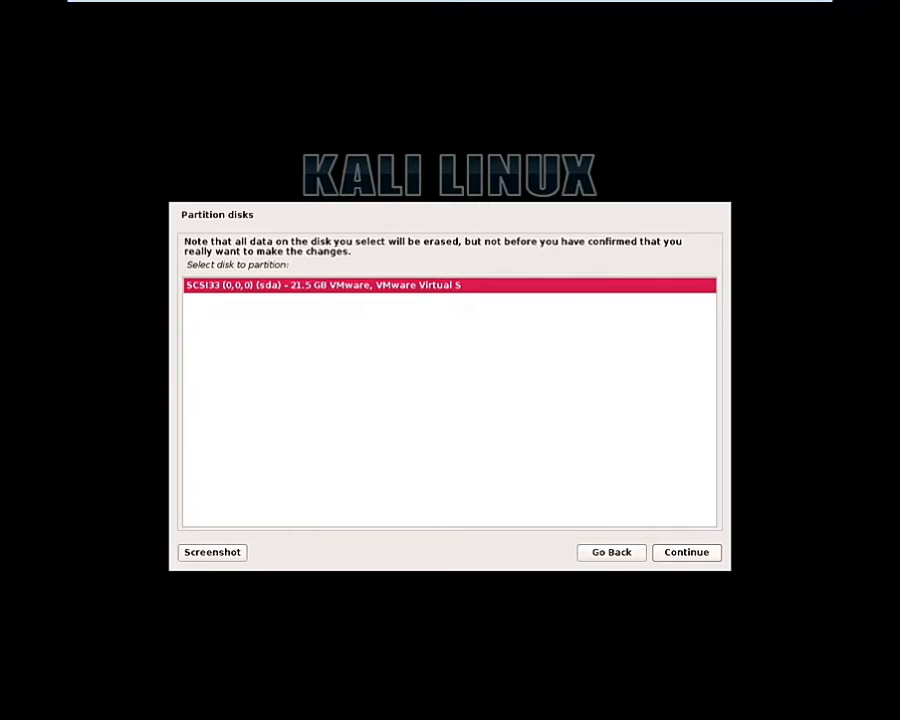
click(685, 556)
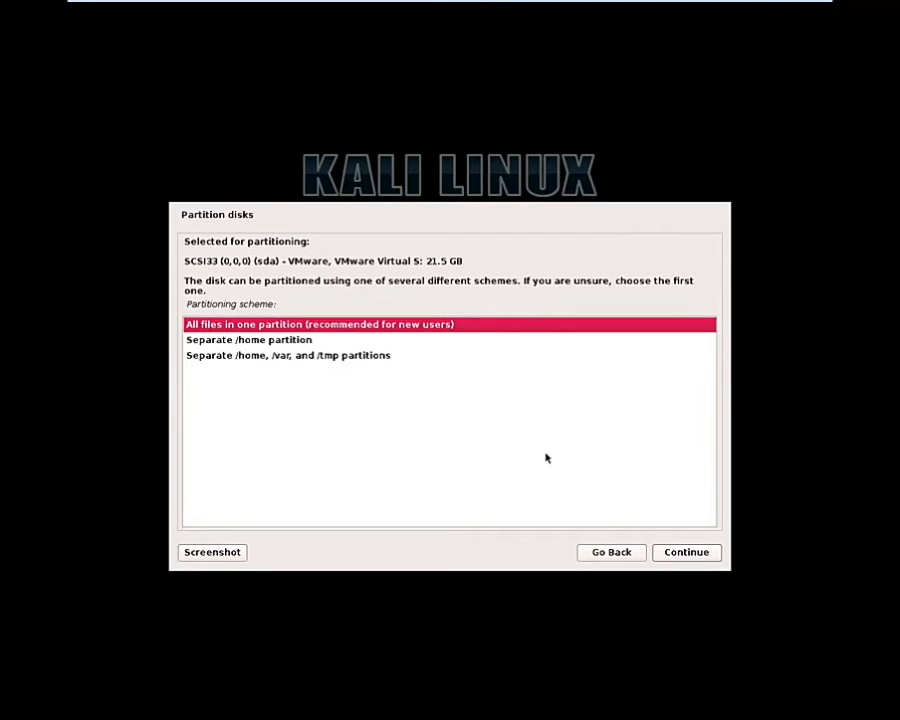
click(297, 340)
click(300, 326)
click(686, 553)
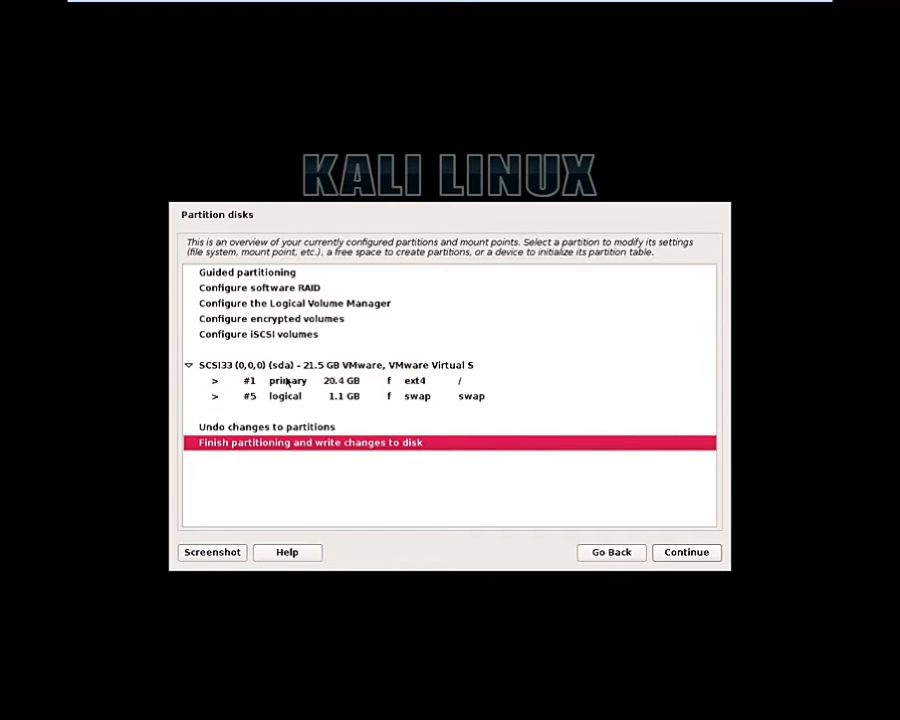
Step: Review the ext4 root and 1.1 GB swap partitions, then write the changes to disk
click(332, 381)
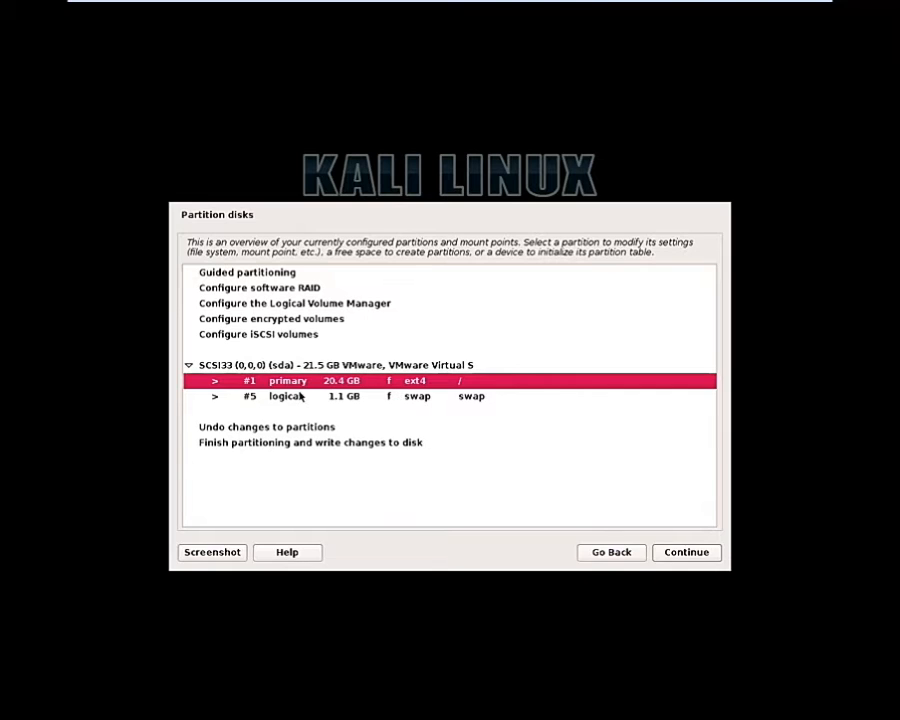
click(300, 397)
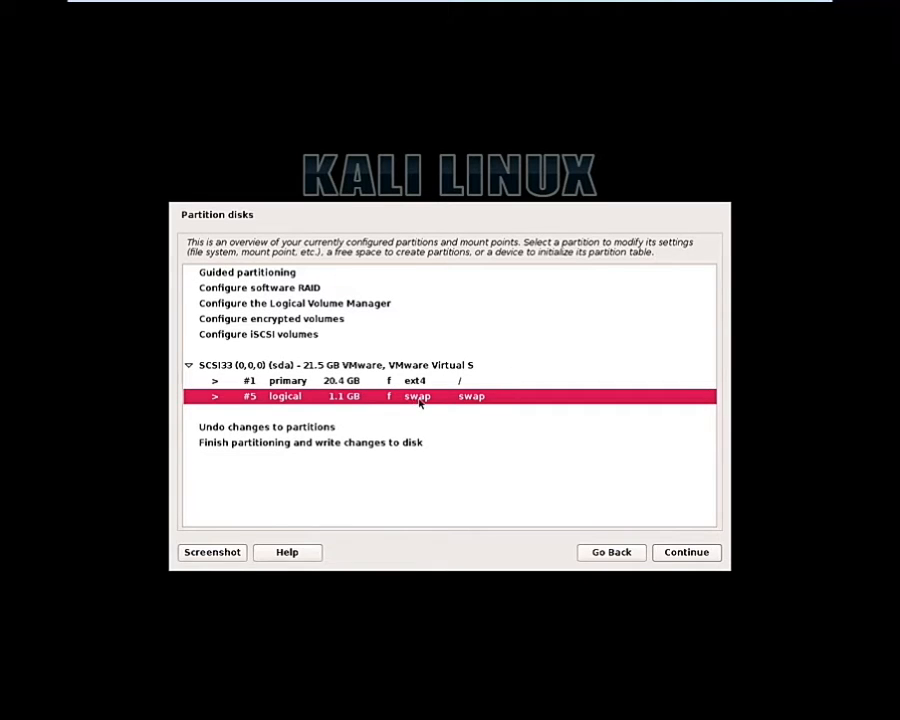
click(313, 442)
click(672, 554)
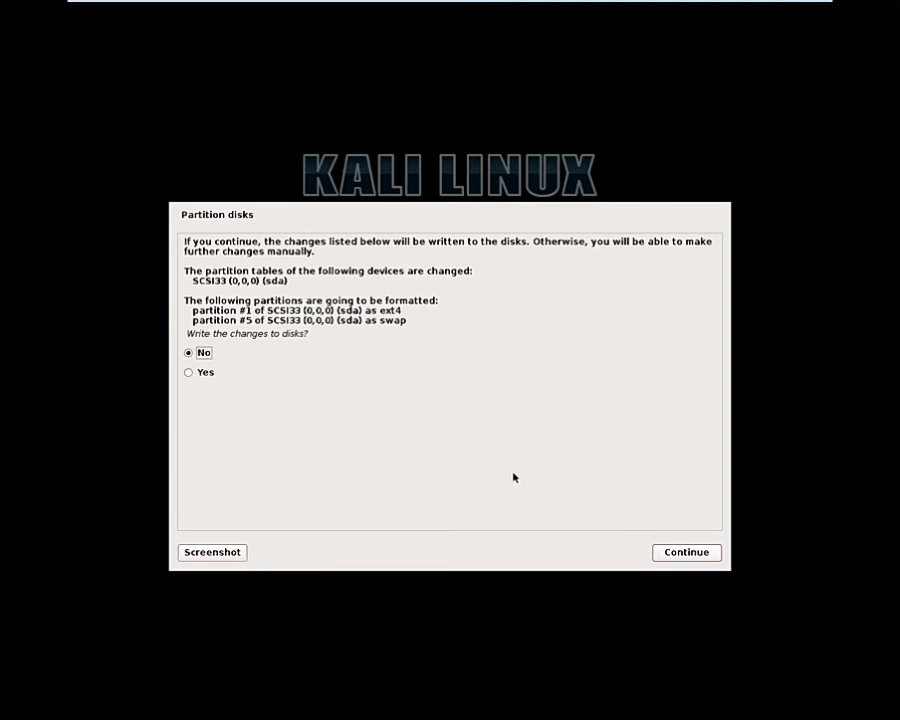
click(196, 374)
click(676, 552)
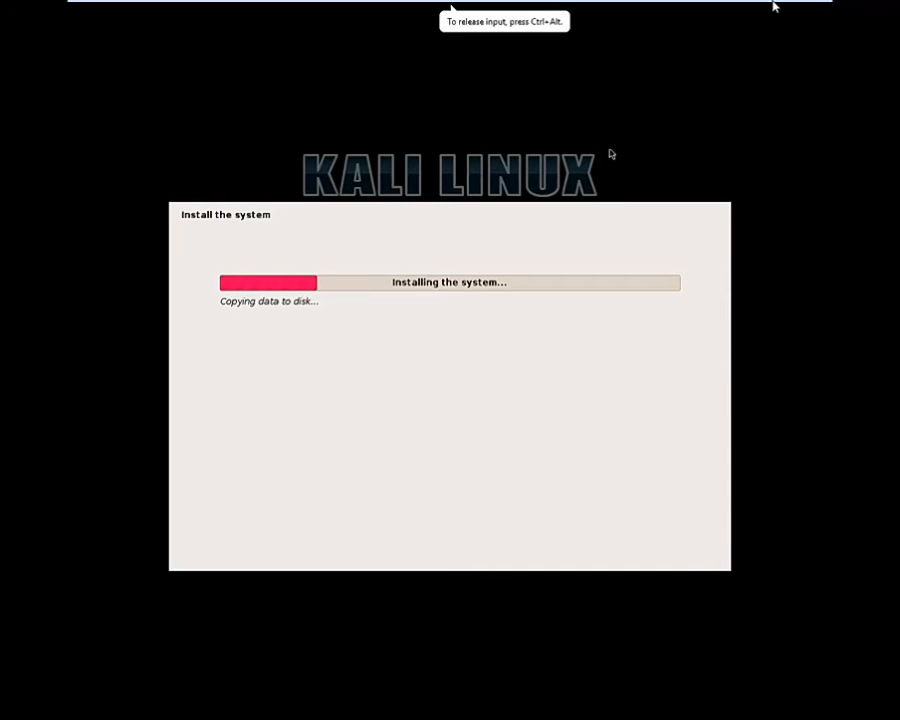
Step: Wait while Kali formats the partitions and copies the system to disk
mouse_move(787, 10)
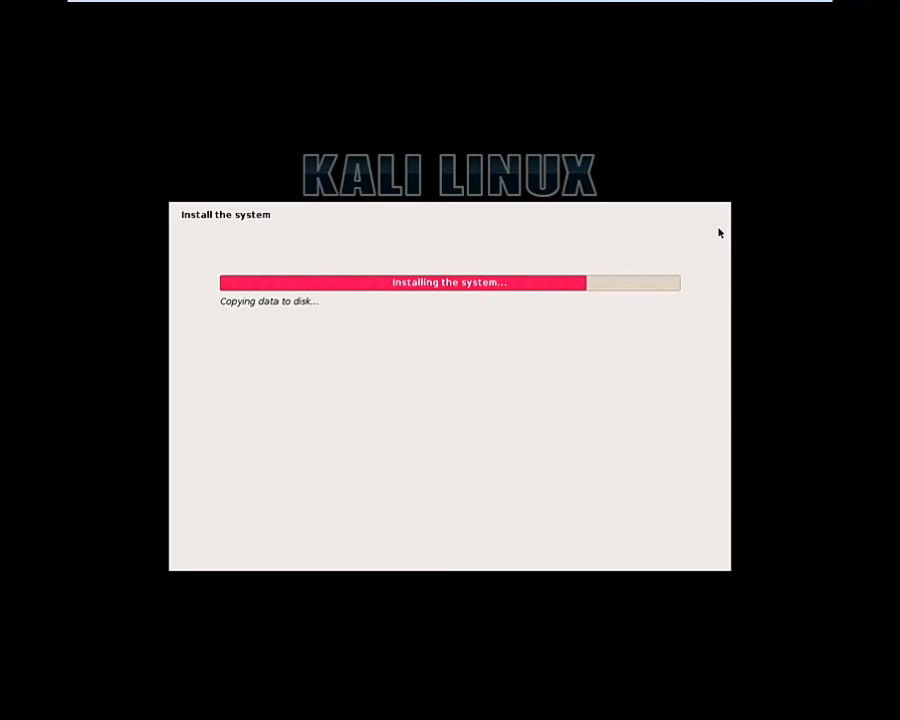
mouse_move(720, 9)
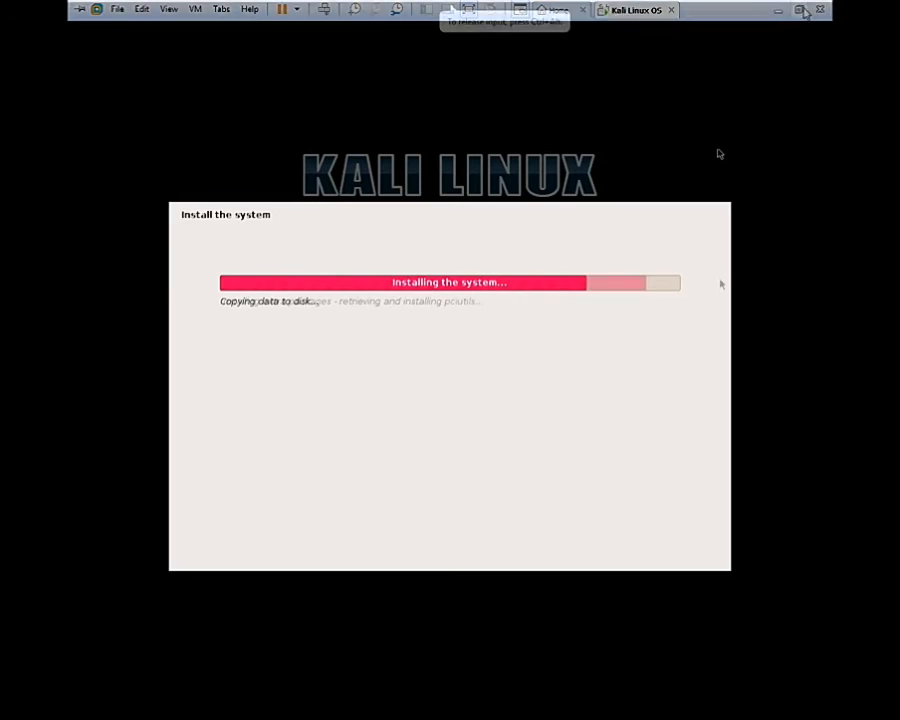
click(800, 9)
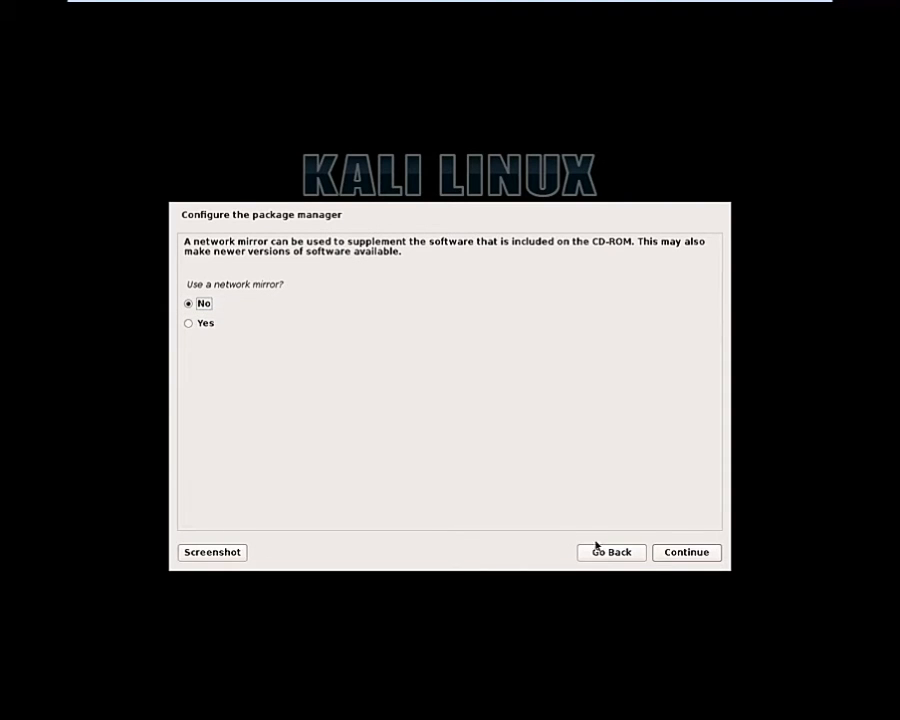
Step: Decline the network mirror, install GRUB on /dev/sda, and finish the installation to reboot
click(681, 552)
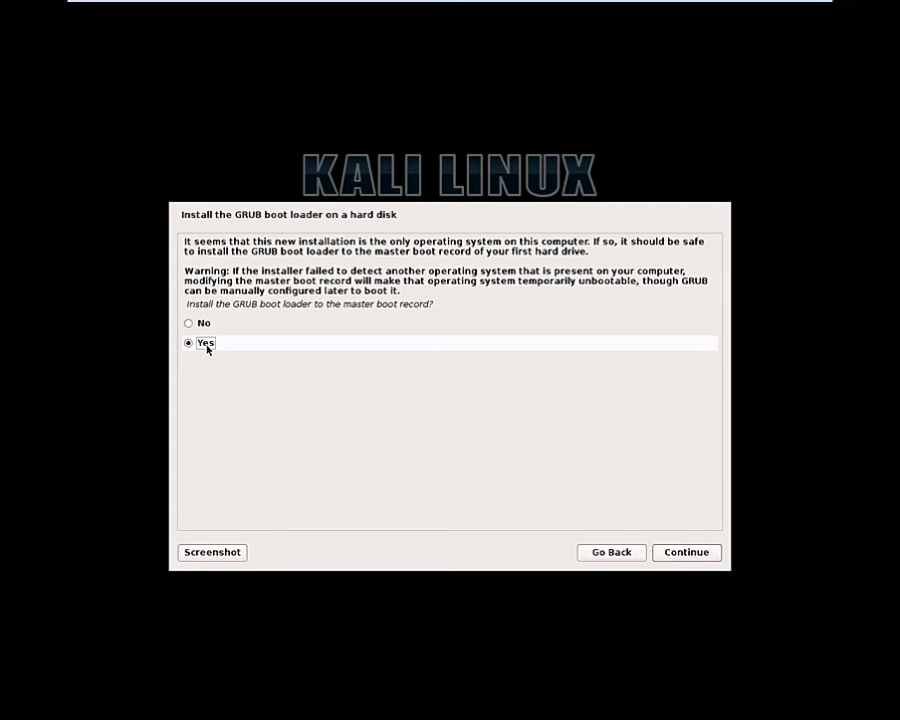
click(669, 553)
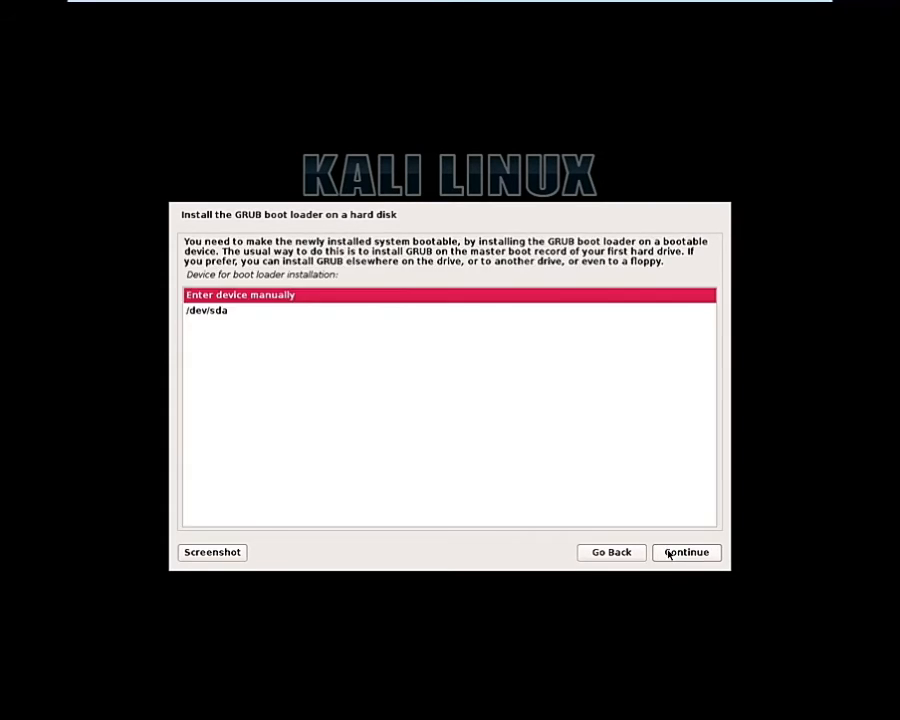
click(222, 313)
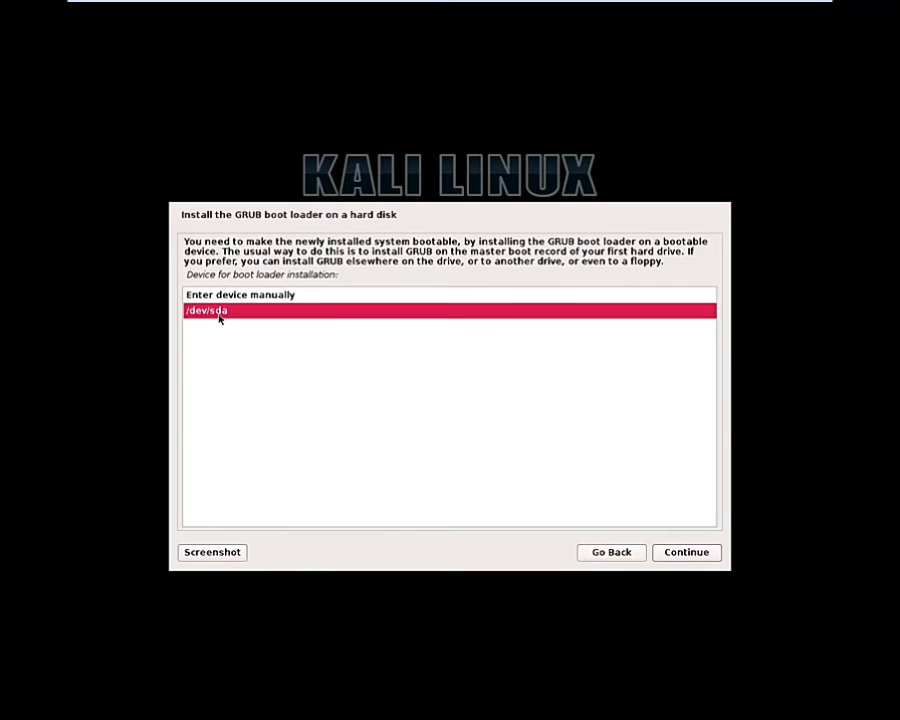
click(688, 555)
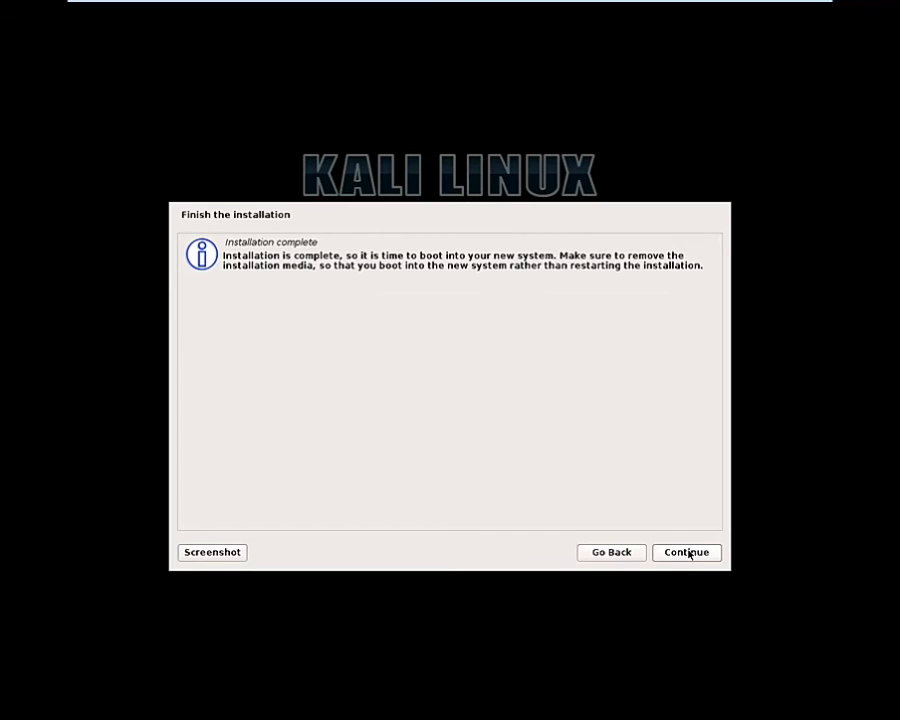
click(706, 555)
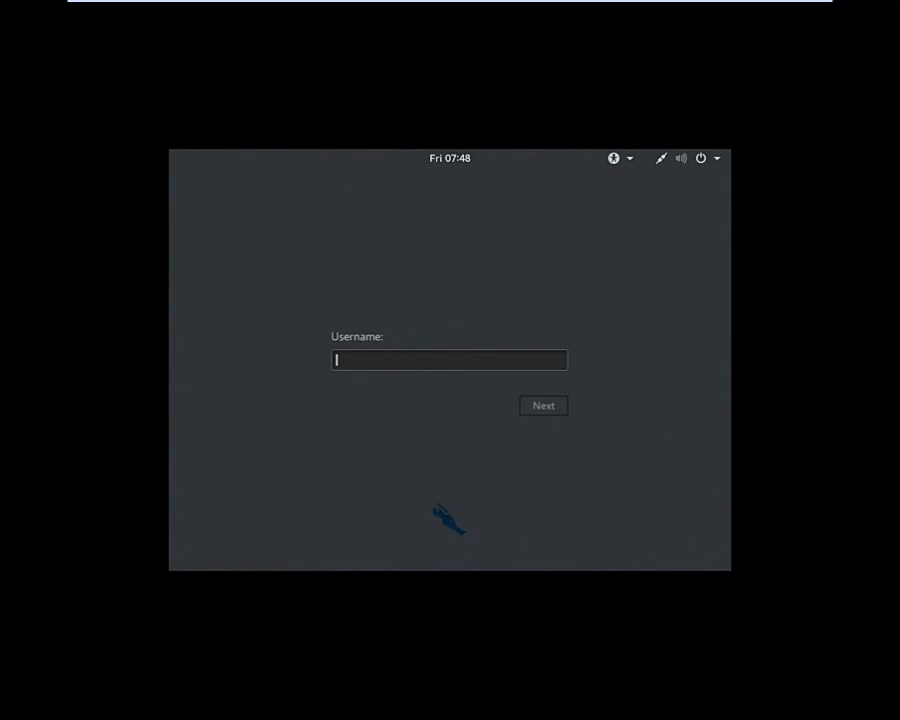
Step: Sign in to the installed Kali system as root with the account password
text(root)
key(Return)
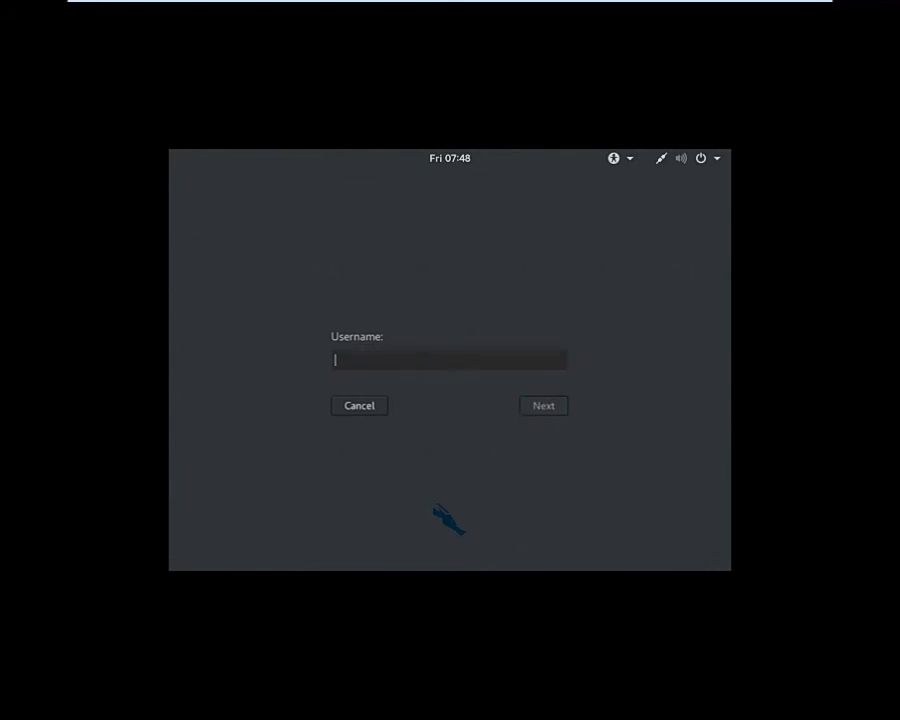
text(********)
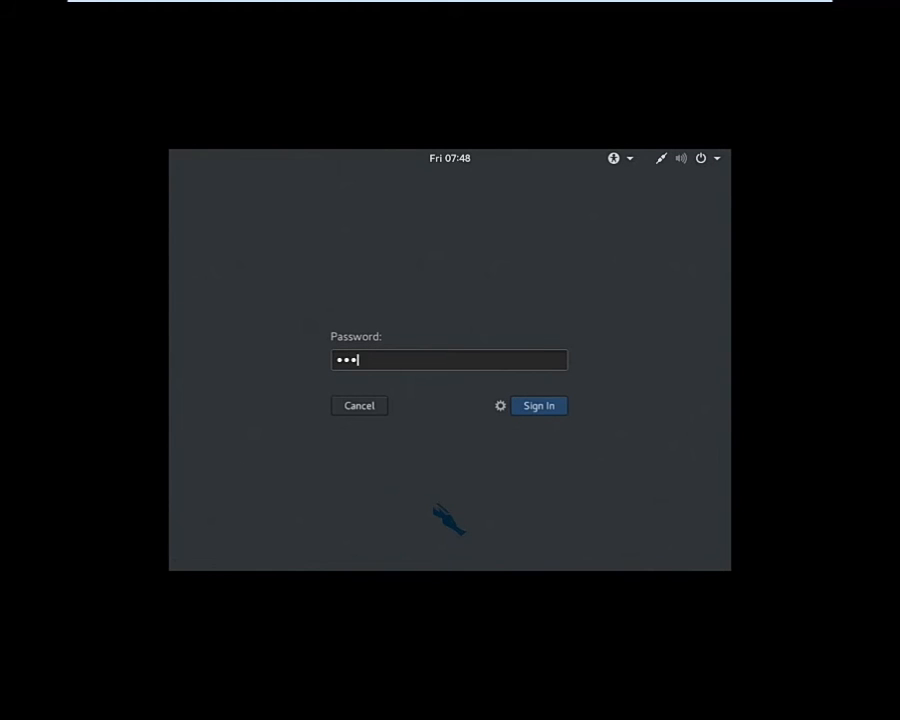
key(Return)
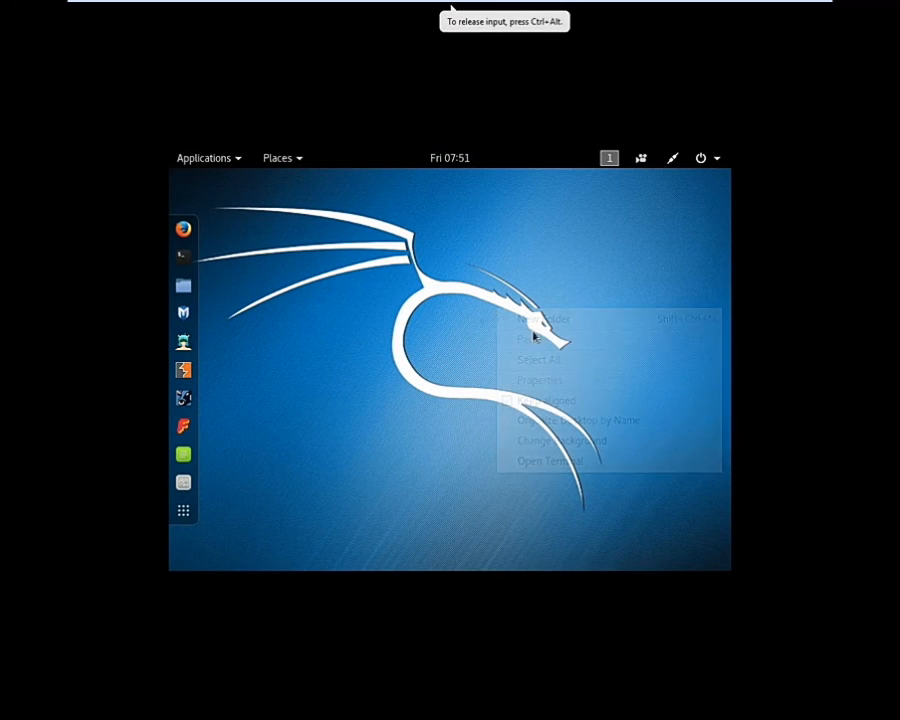
Step: Go to Kali's Displays settings through the system menu and Settings
click(295, 161)
mouse_move(209, 165)
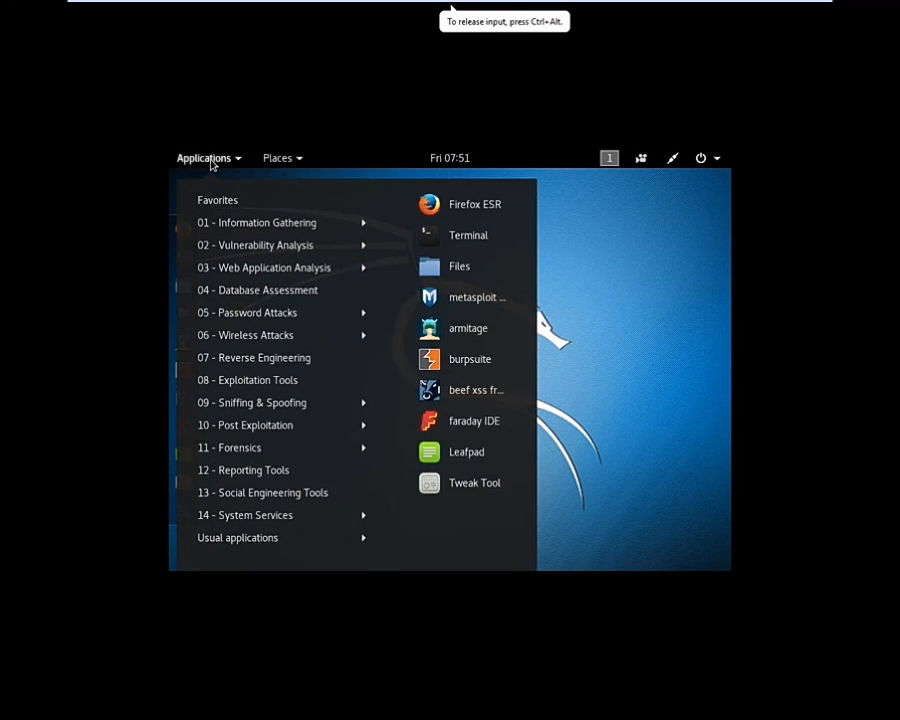
click(586, 247)
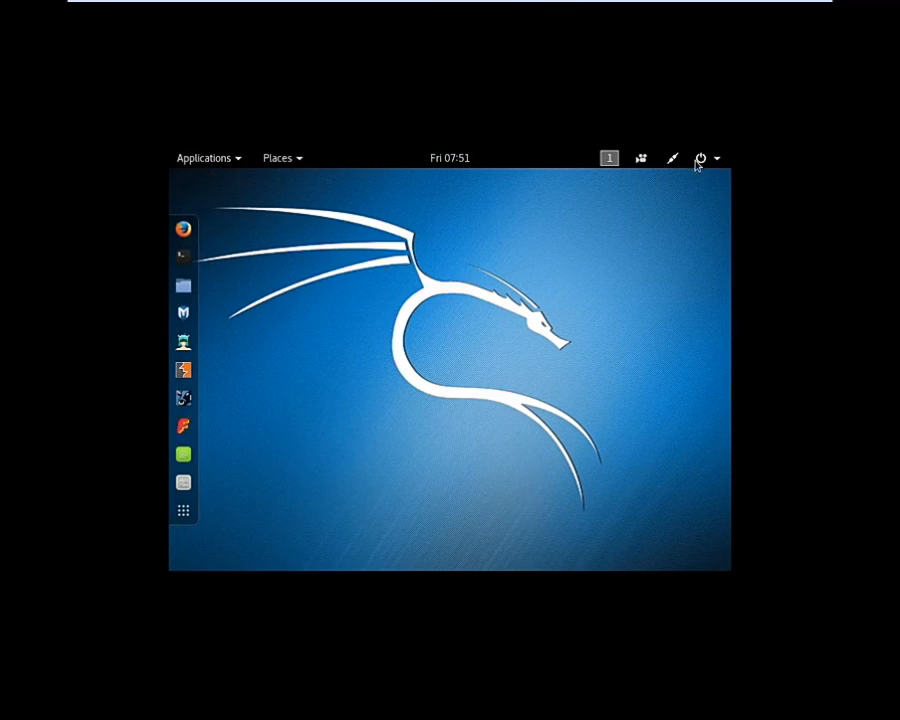
click(715, 161)
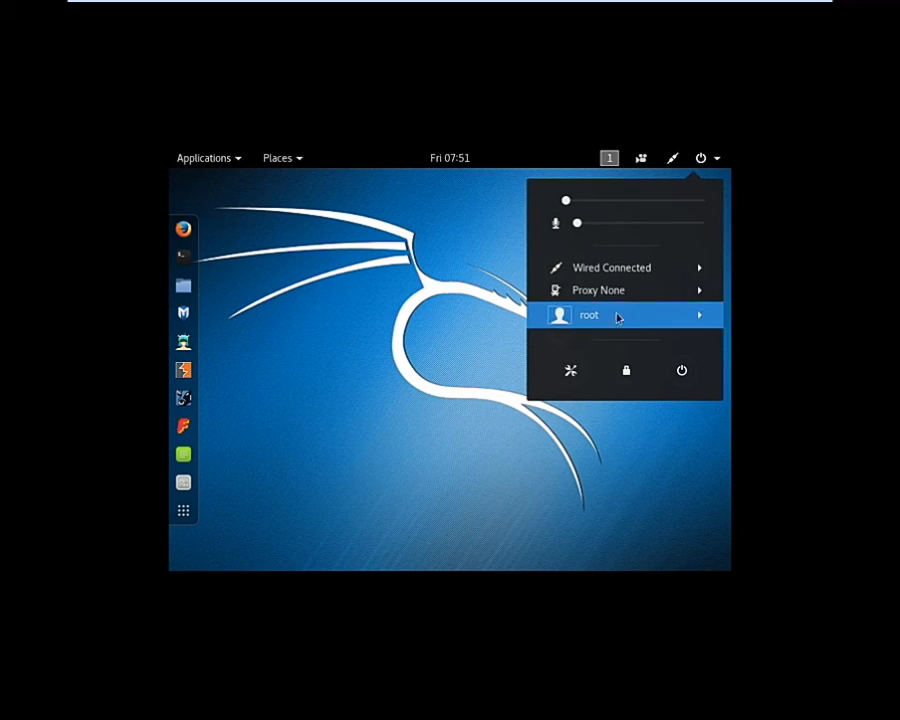
click(571, 372)
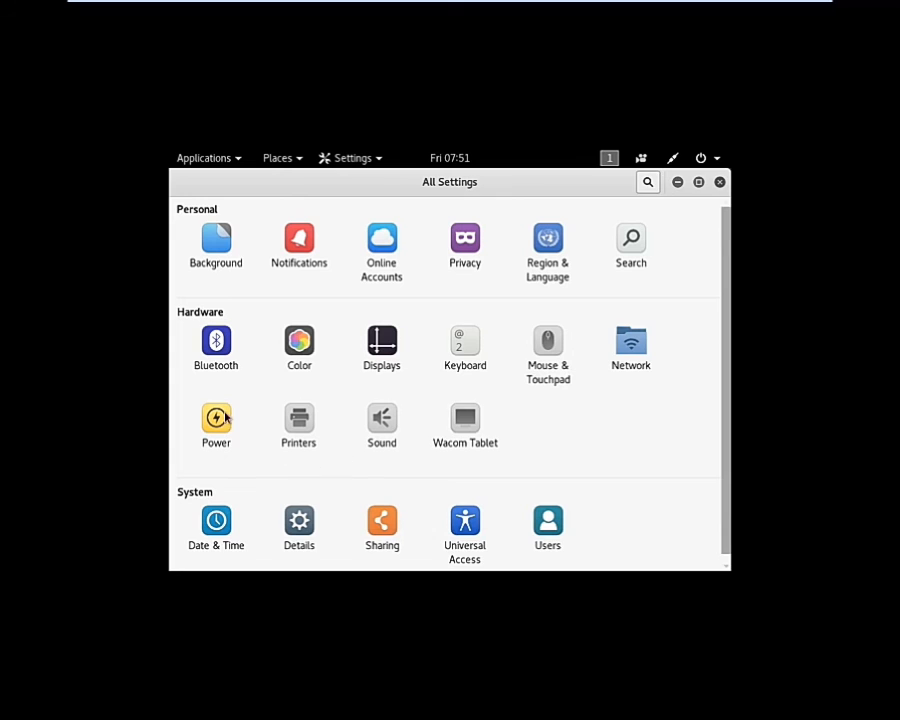
click(373, 349)
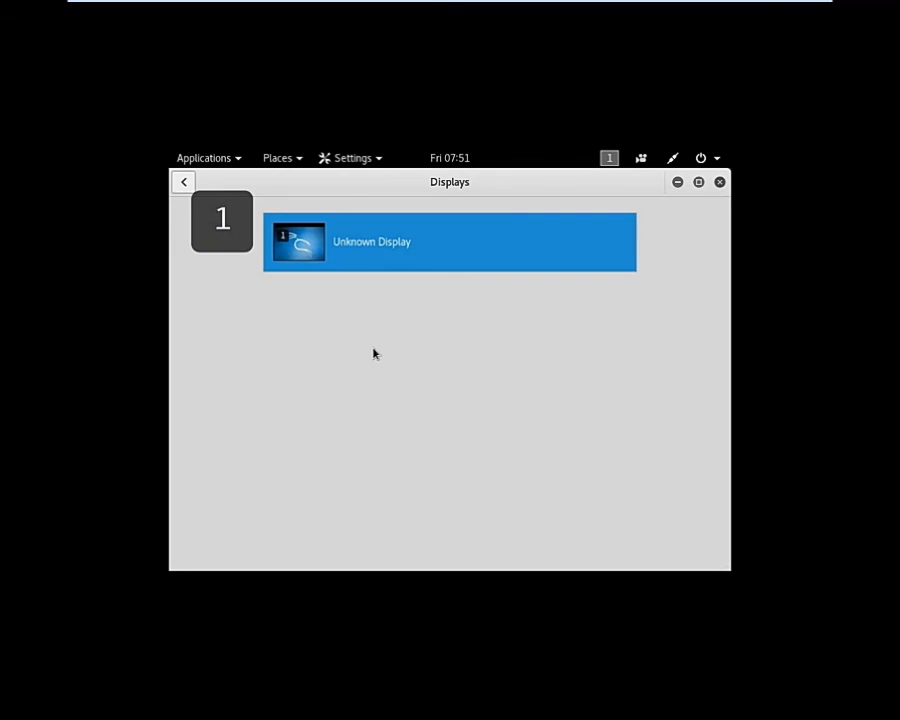
Step: Set Unknown Display to 1280 × 960 (4:3), apply, keep the changes, and close Displays
click(375, 270)
click(472, 444)
scroll(471, 425, down, 2)
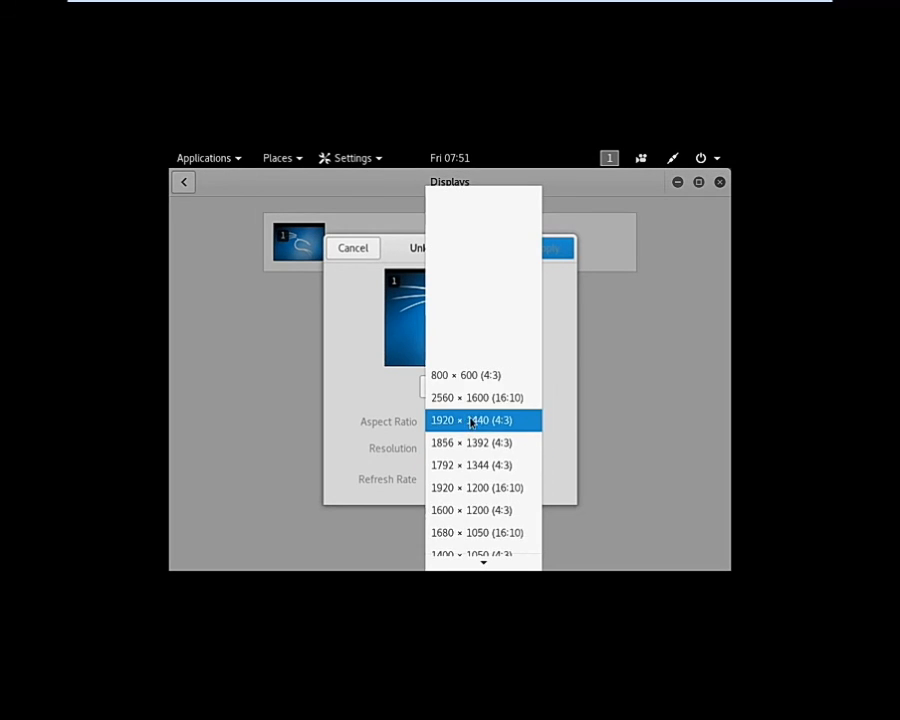
scroll(470, 422, down, 4)
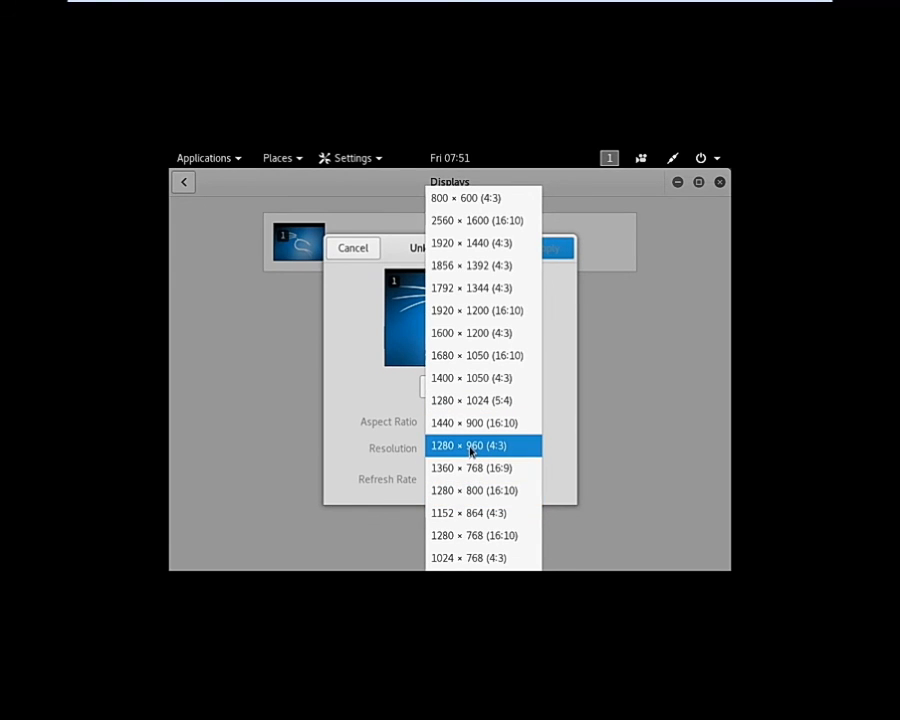
click(470, 447)
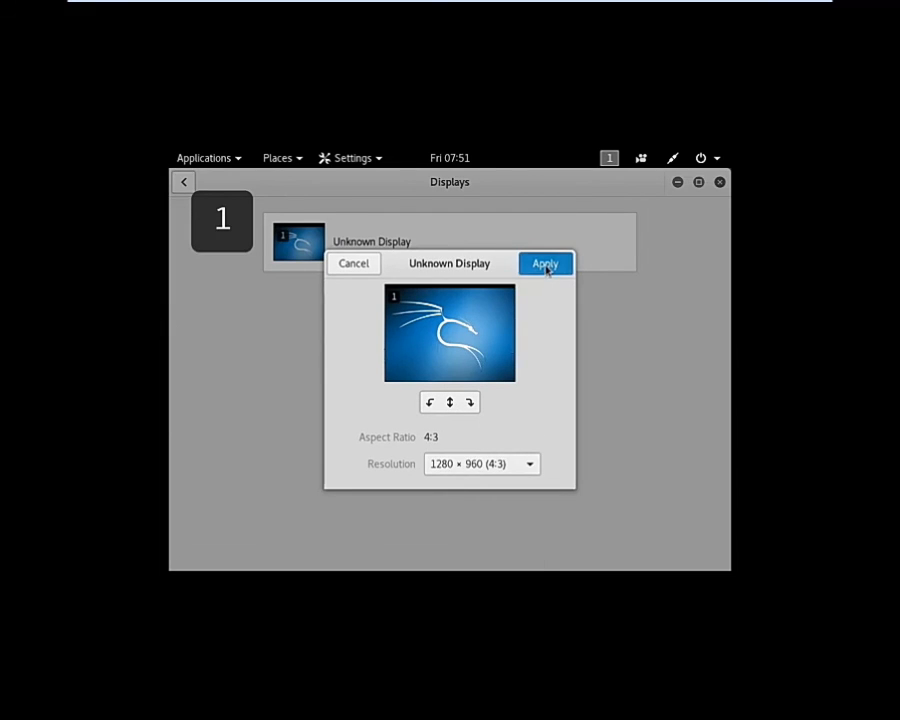
click(545, 265)
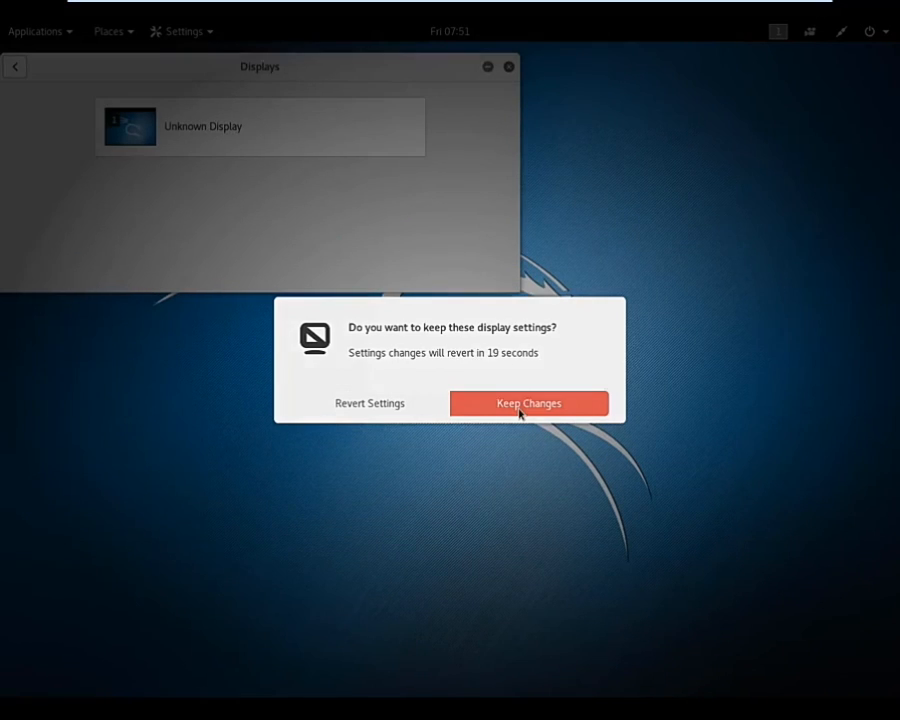
click(520, 413)
click(509, 68)
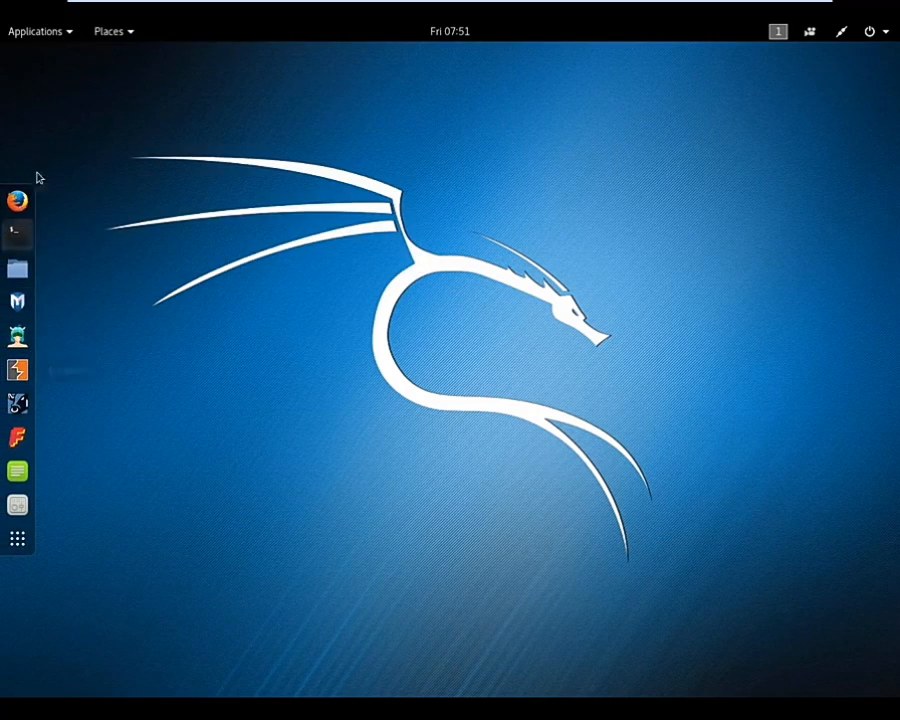
Step: Browse the Applications and Places menus, then bring up the system menu's power options
click(40, 31)
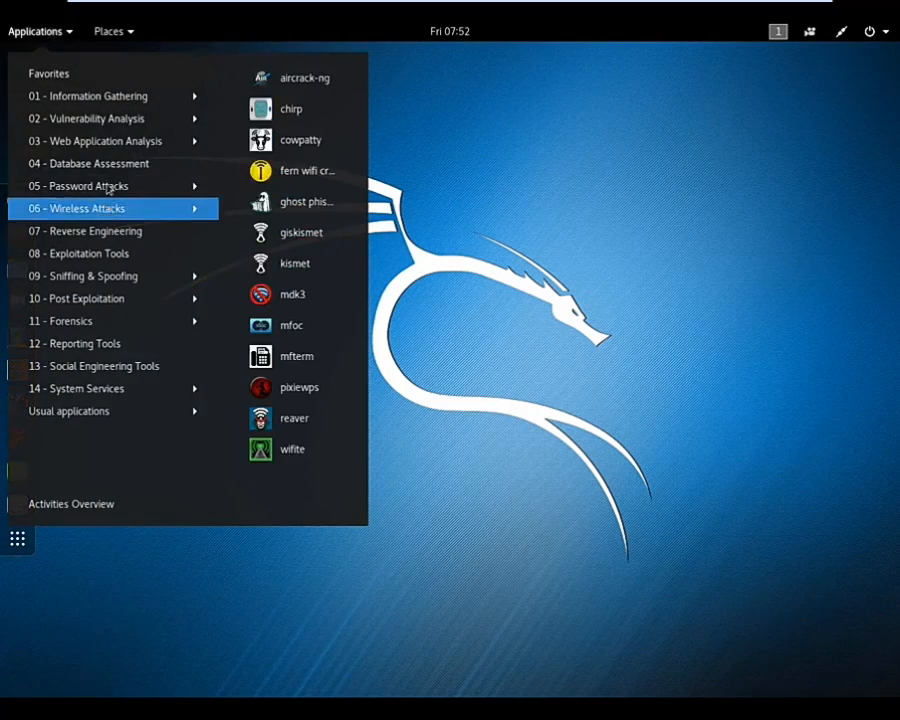
click(124, 35)
click(885, 33)
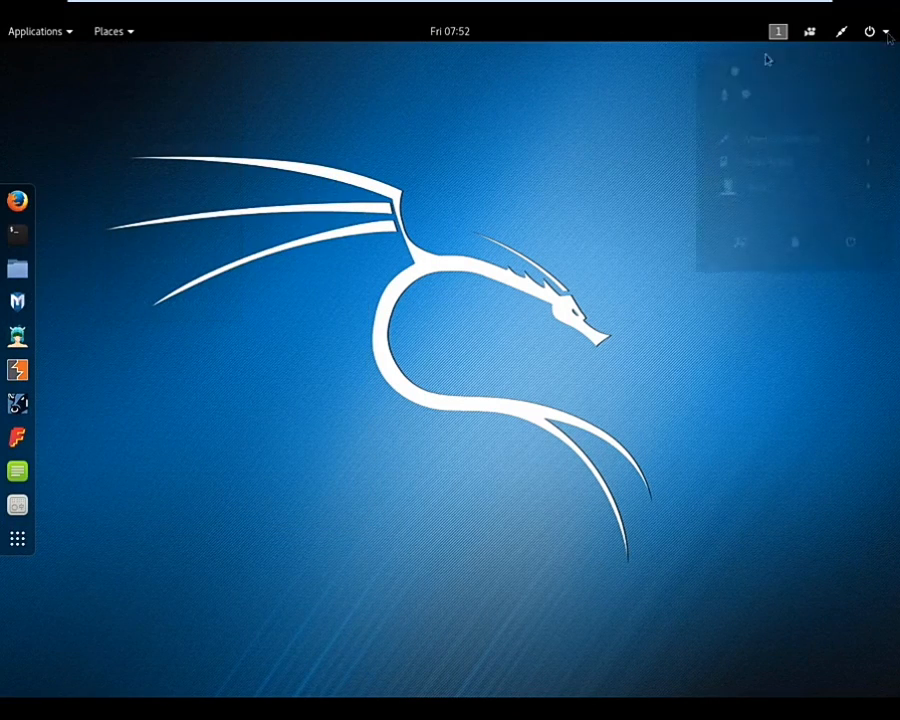
click(882, 34)
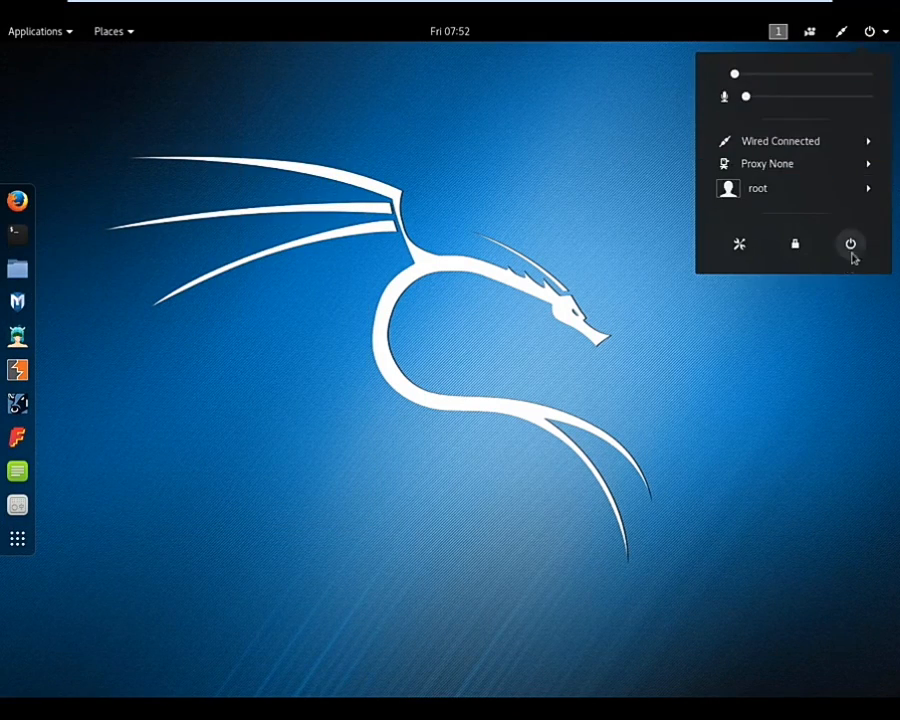